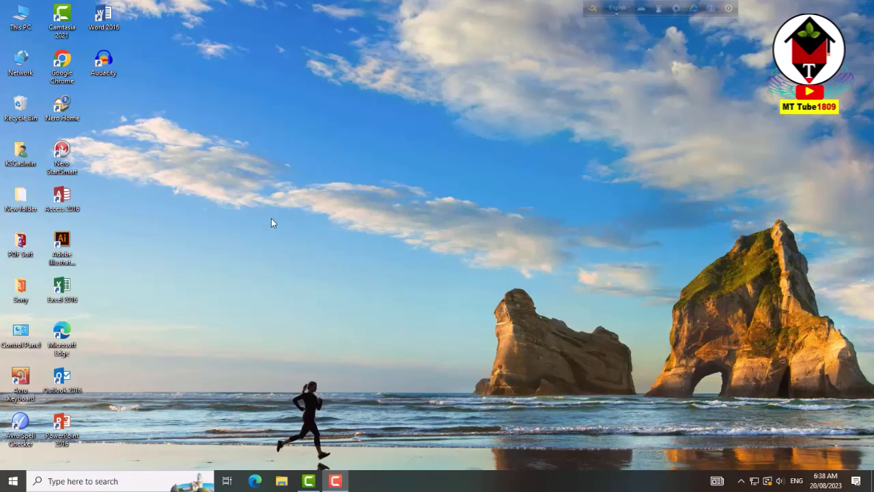
- Open the Windows Update settings and restart the computer to finish installing the pending updates
{"action": "left_click", "coordinate": [117, 101]}
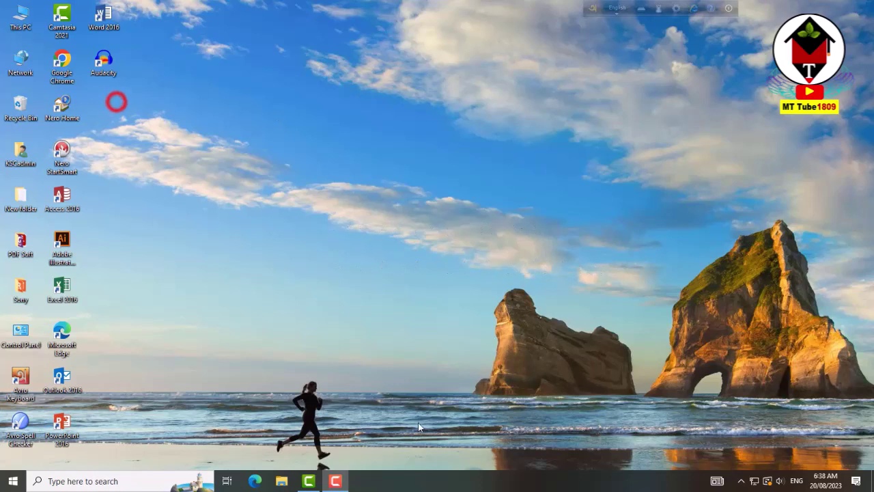
{"action": "left_click", "coordinate": [13, 485]}
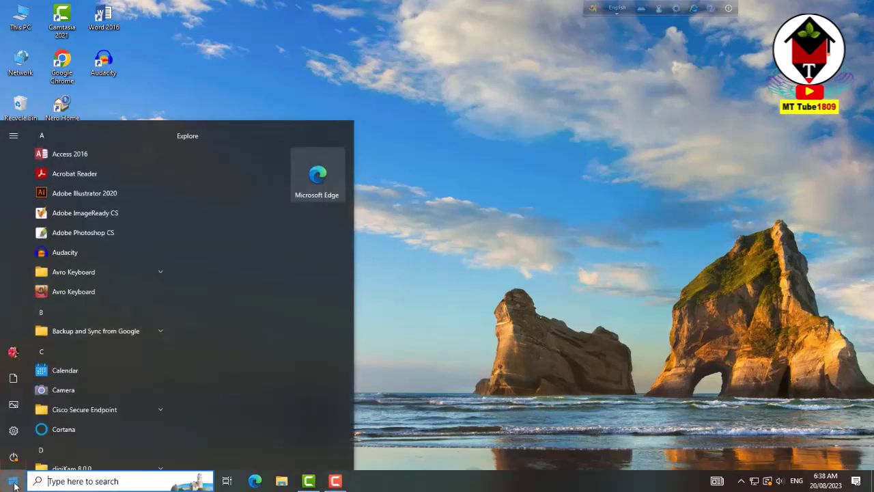
{"action": "left_click", "coordinate": [13, 430]}
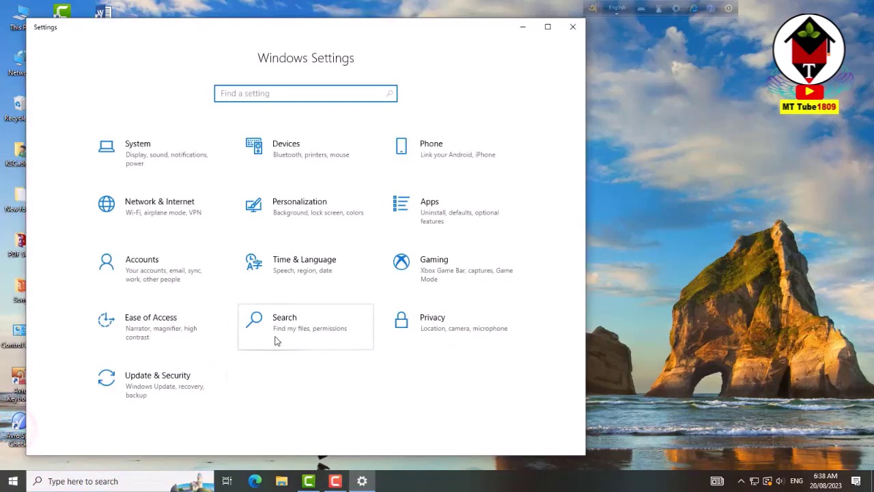
{"action": "left_click", "coordinate": [142, 384]}
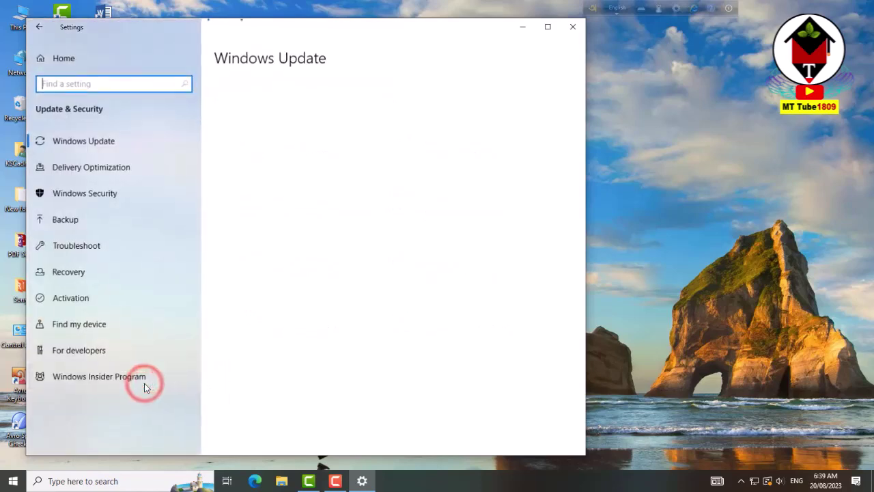
{"action": "left_click", "coordinate": [83, 143]}
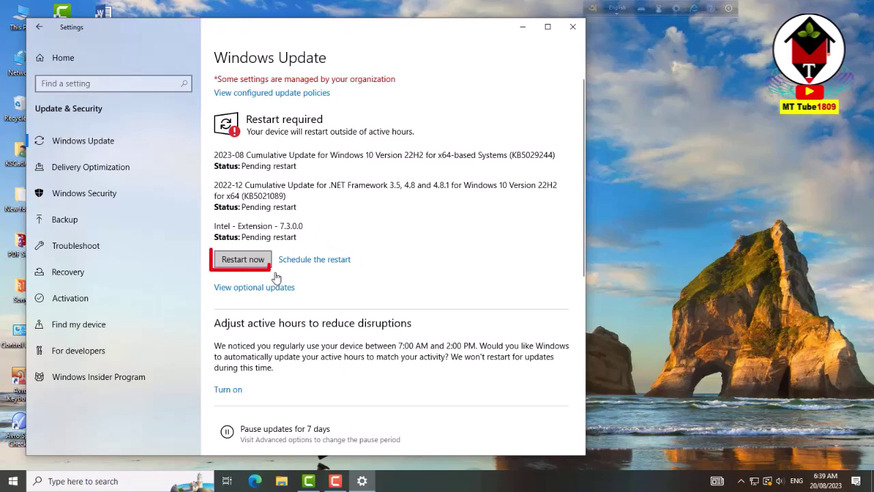
{"action": "left_click", "coordinate": [258, 260]}
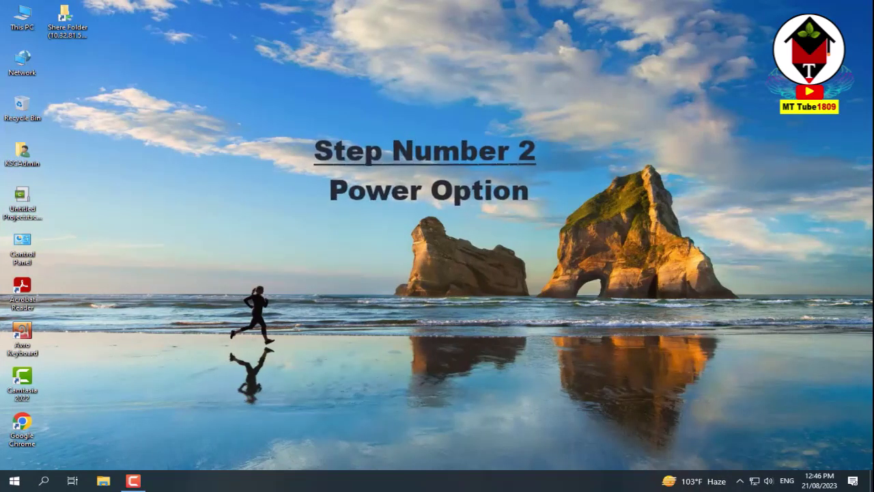
- Hide all the icons on the desktop
{"action": "right_click", "coordinate": [202, 179]}
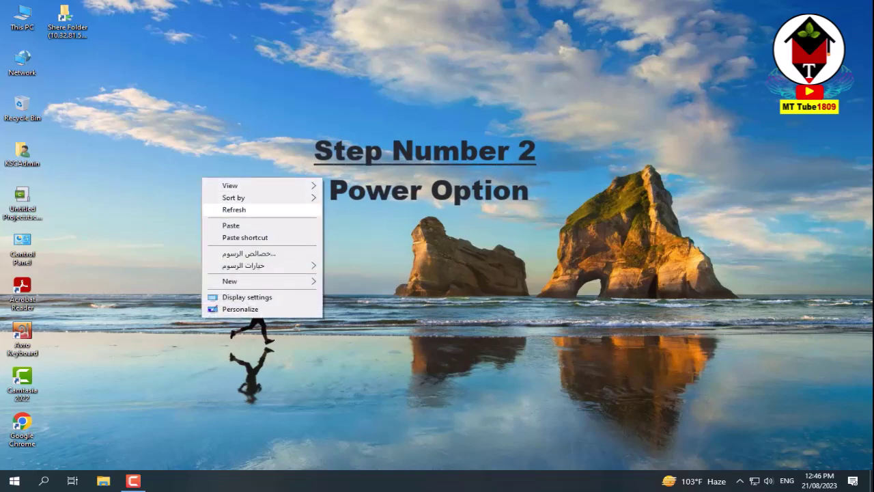
{"action": "mouse_move", "coordinate": [231, 185]}
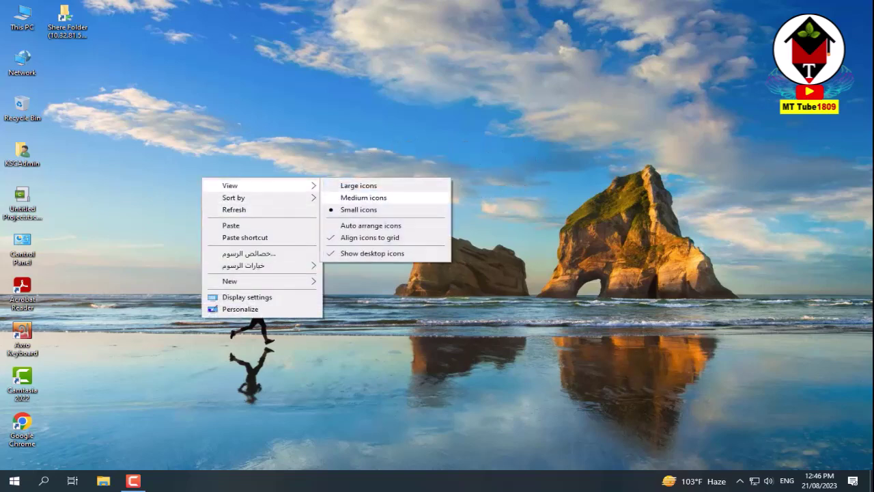
{"action": "left_click", "coordinate": [372, 252]}
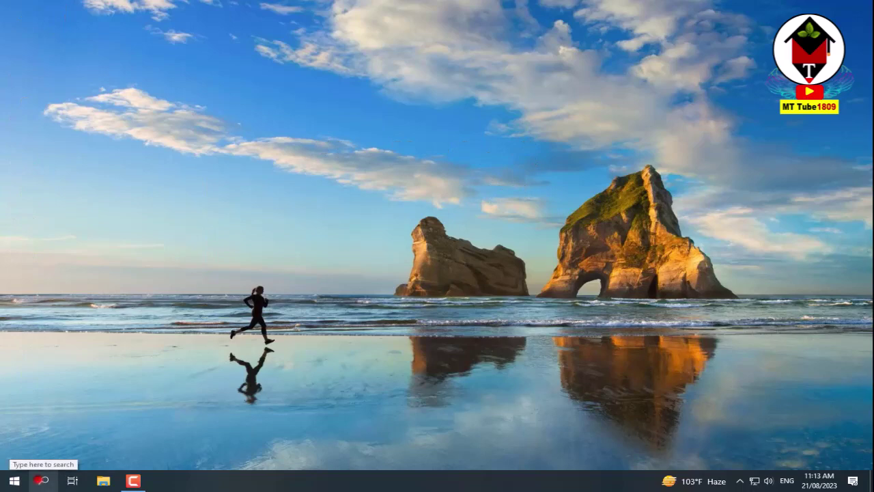
- Find Control Panel through Windows search, switch the power plan to High performance in Power Options, and close the window
{"action": "left_click", "coordinate": [41, 476]}
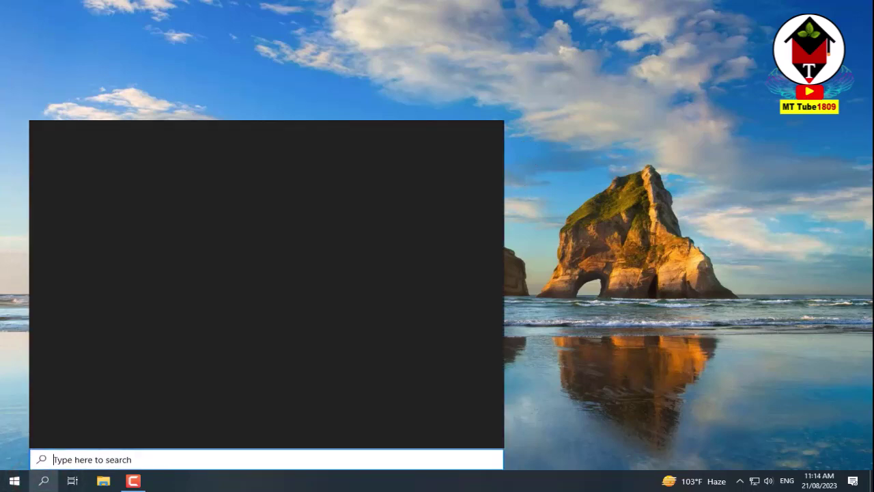
{"action": "type", "text": "co"}
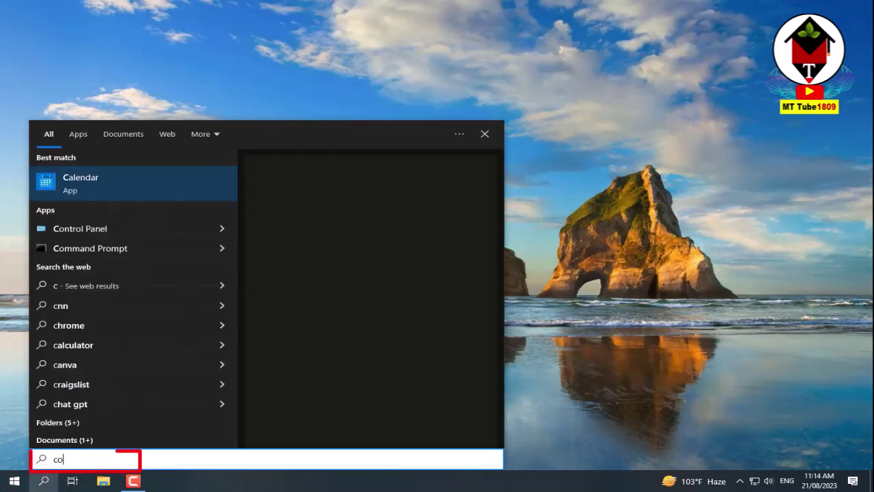
{"action": "type", "text": "ntrol panel"}
{"action": "key", "text": "Return"}
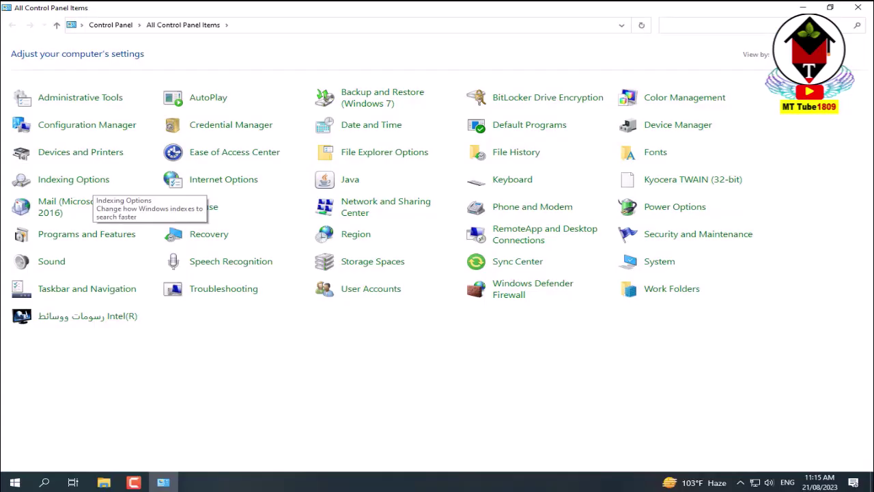
{"action": "left_click", "coordinate": [666, 207]}
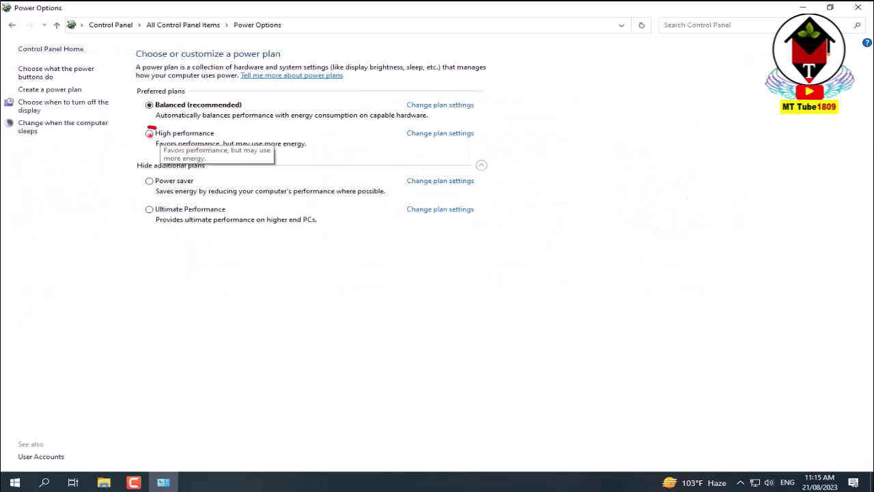
{"action": "left_click", "coordinate": [149, 133]}
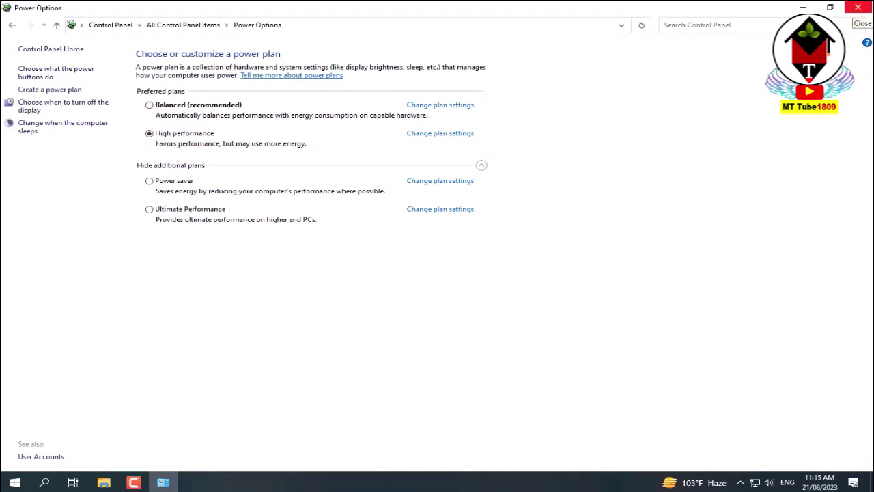
{"action": "left_click", "coordinate": [858, 8]}
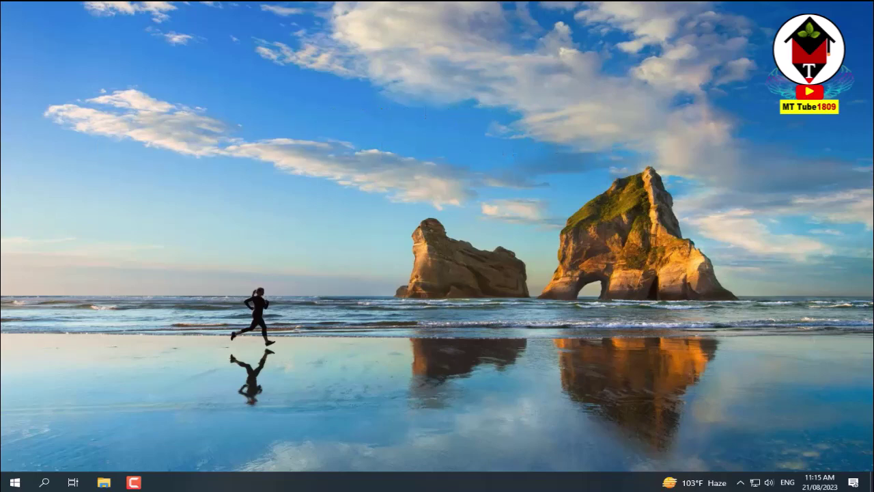
- Open Task Manager in its detailed view and show the list of startup programs
{"action": "right_click", "coordinate": [340, 481]}
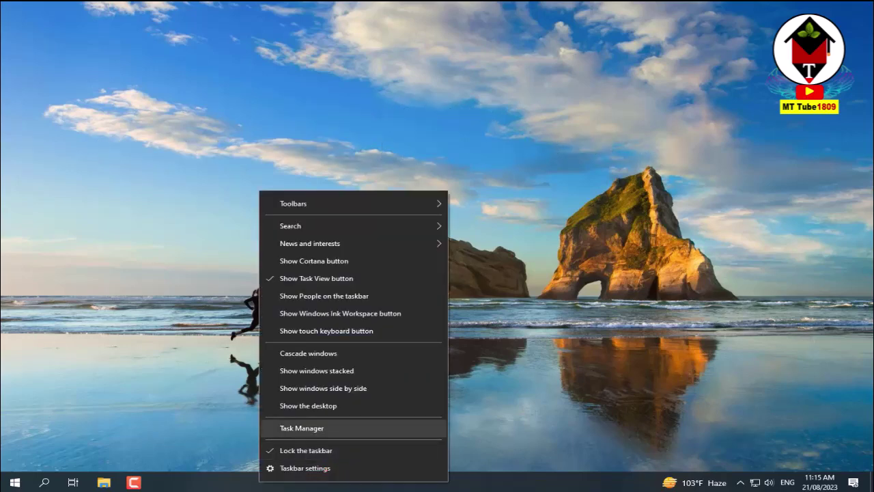
{"action": "left_click", "coordinate": [287, 428]}
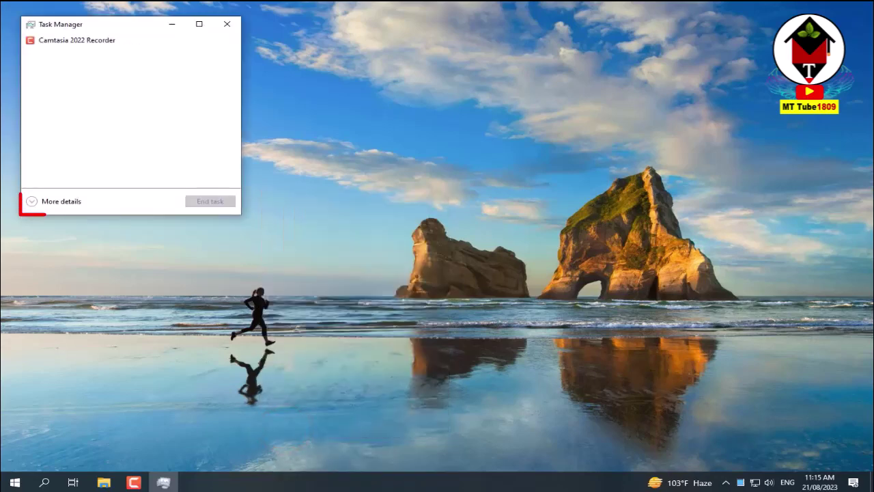
{"action": "left_click", "coordinate": [32, 201]}
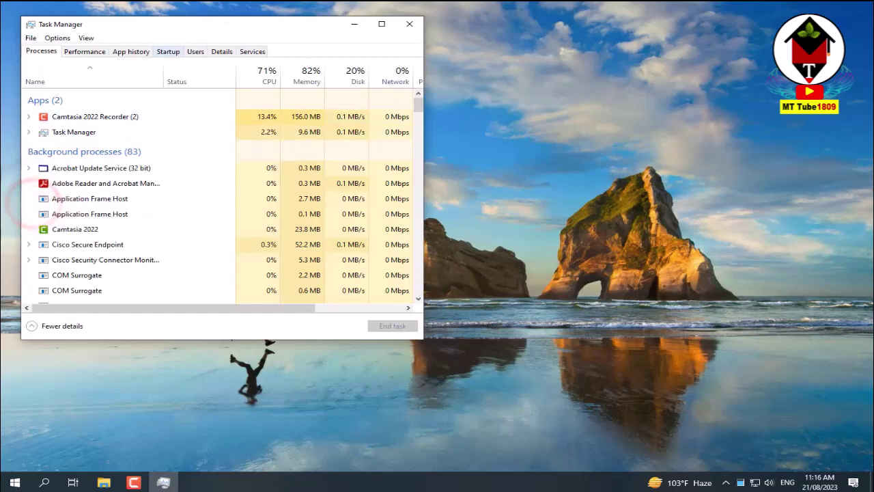
{"action": "left_click", "coordinate": [168, 51]}
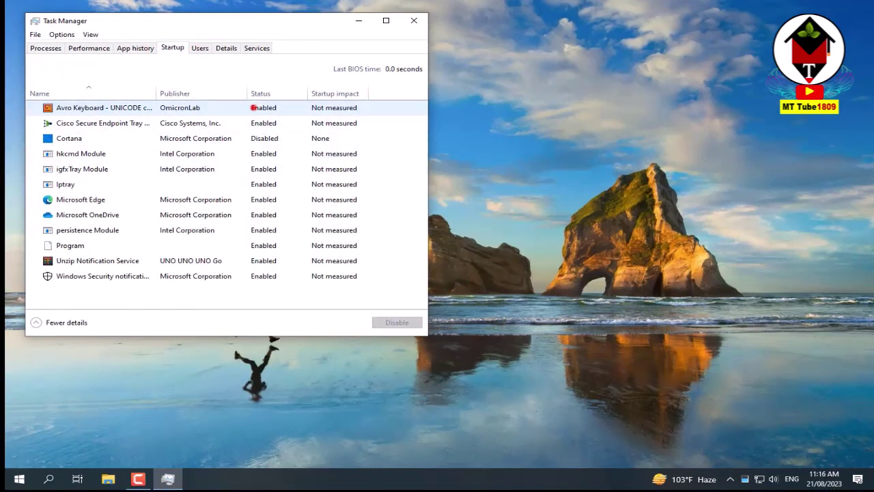
- Disable Avro Keyboard, Microsoft Edge and Microsoft OneDrive at startup, and close Task Manager
{"action": "left_click", "coordinate": [254, 107]}
{"action": "left_click", "coordinate": [393, 321]}
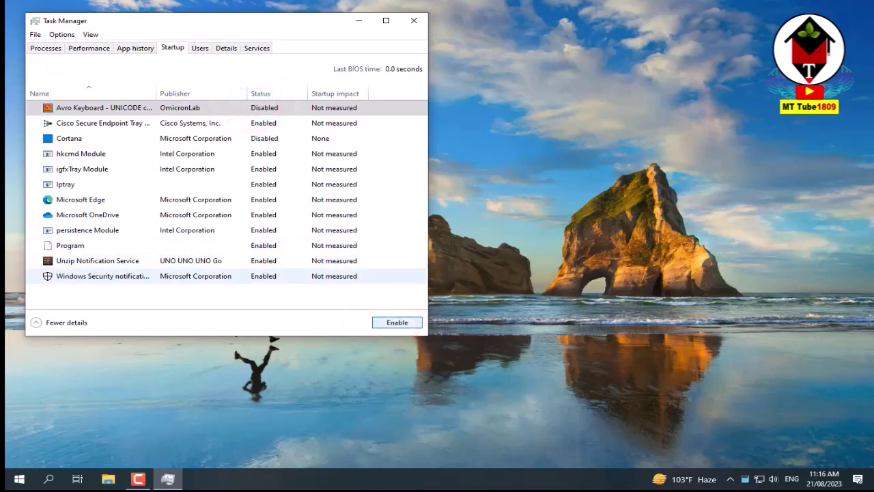
{"action": "left_click", "coordinate": [265, 200]}
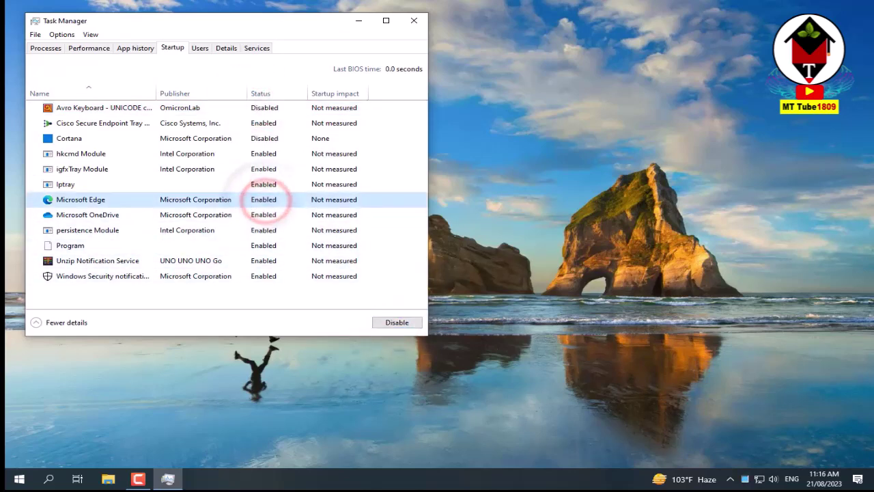
{"action": "left_click", "coordinate": [382, 321]}
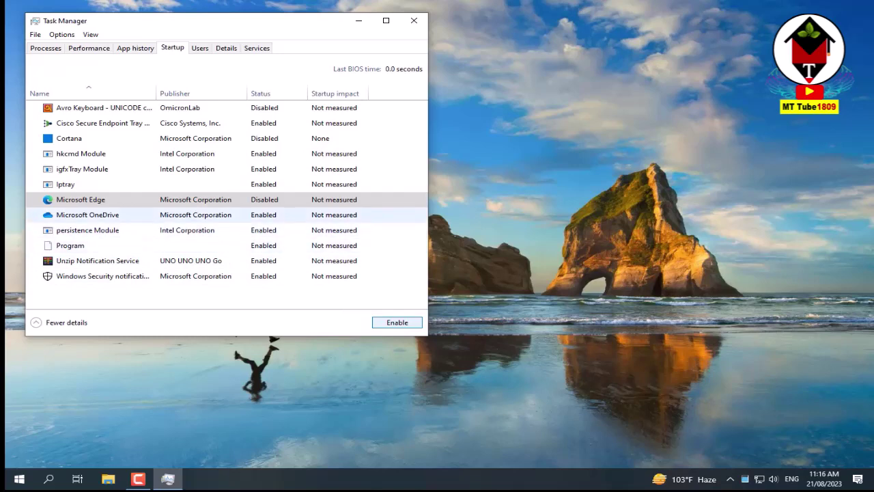
{"action": "left_click", "coordinate": [86, 214]}
{"action": "left_click", "coordinate": [398, 321]}
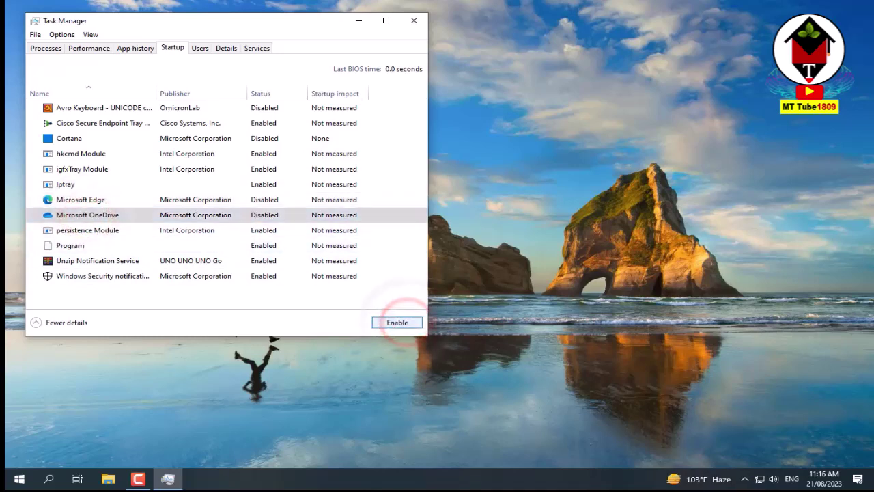
{"action": "left_click", "coordinate": [414, 21]}
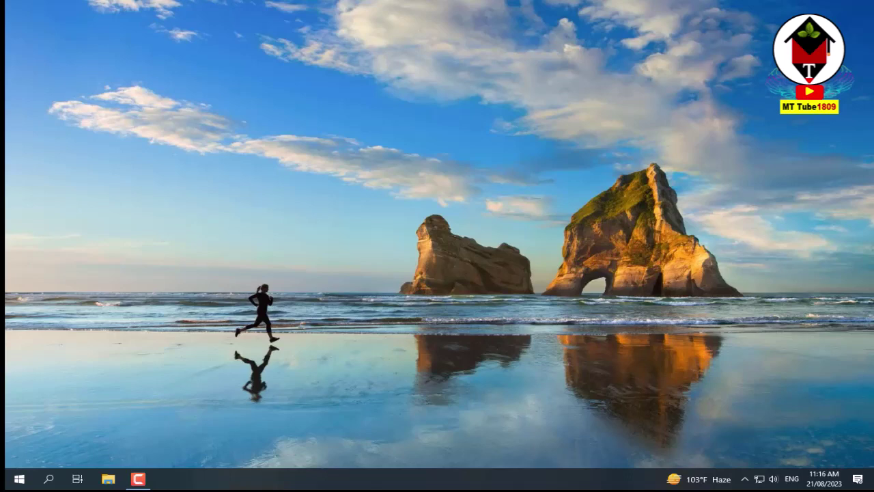
- Find the Run app through Windows search and use it to open the temp folder
{"action": "left_click", "coordinate": [49, 479]}
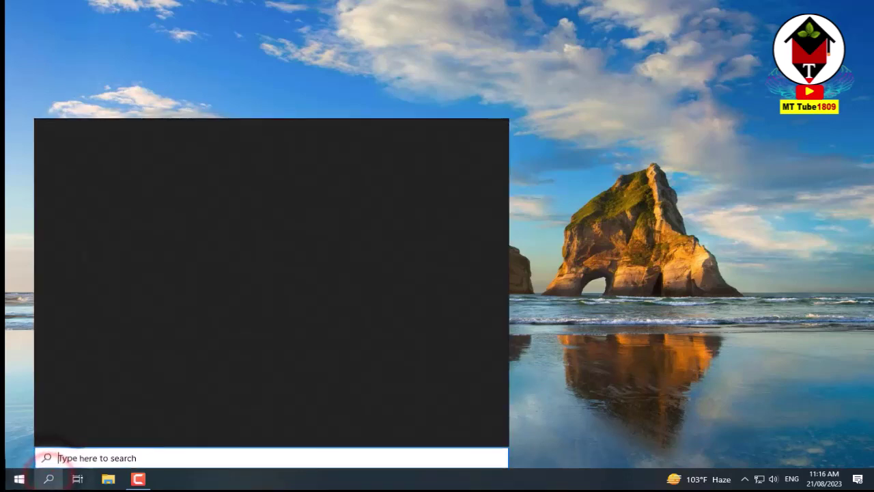
{"action": "type", "text": "run"}
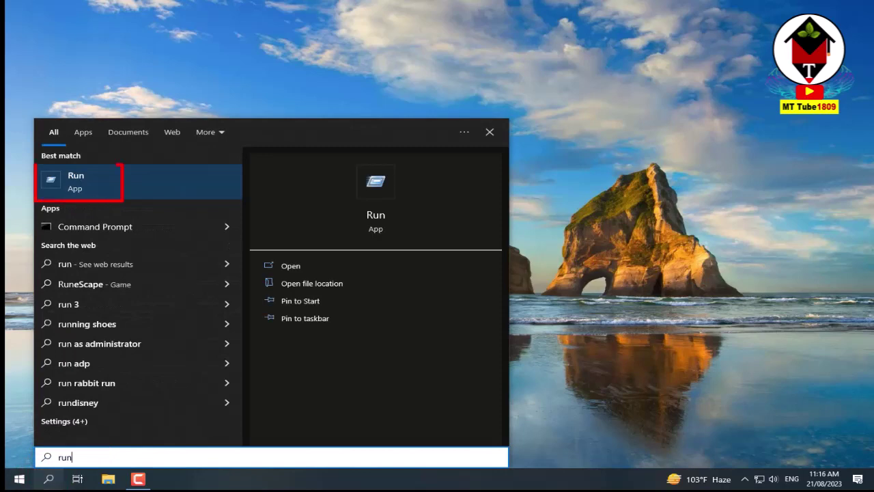
{"action": "left_click", "coordinate": [114, 184]}
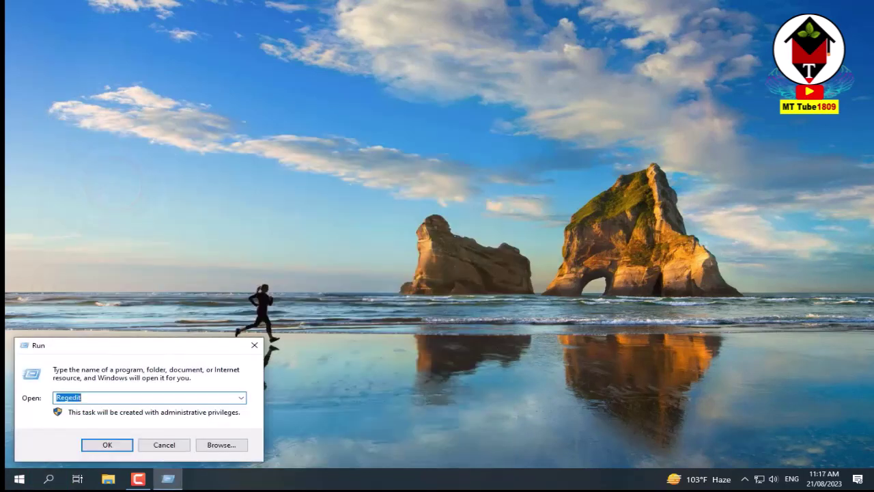
{"action": "type", "text": "te"}
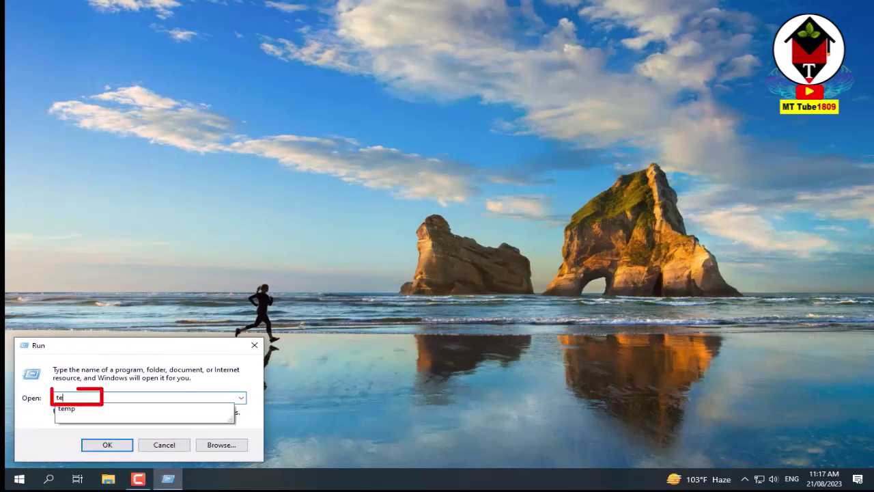
{"action": "type", "text": "mp"}
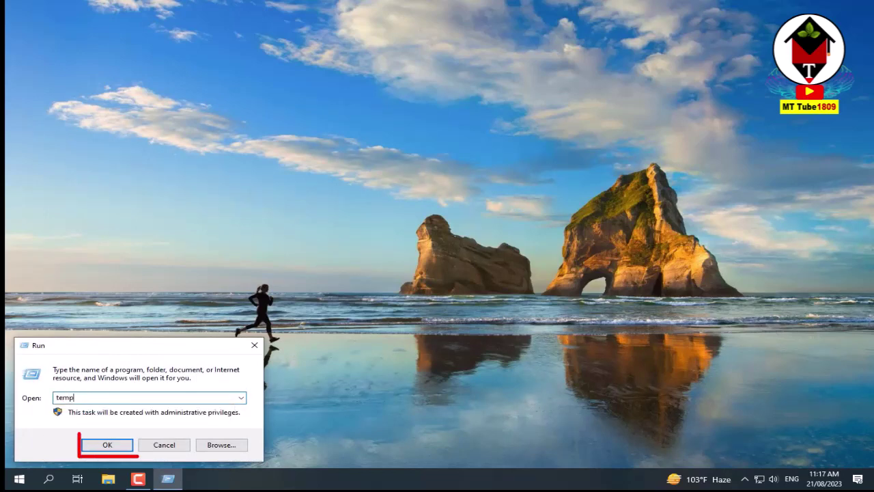
{"action": "left_click", "coordinate": [107, 444]}
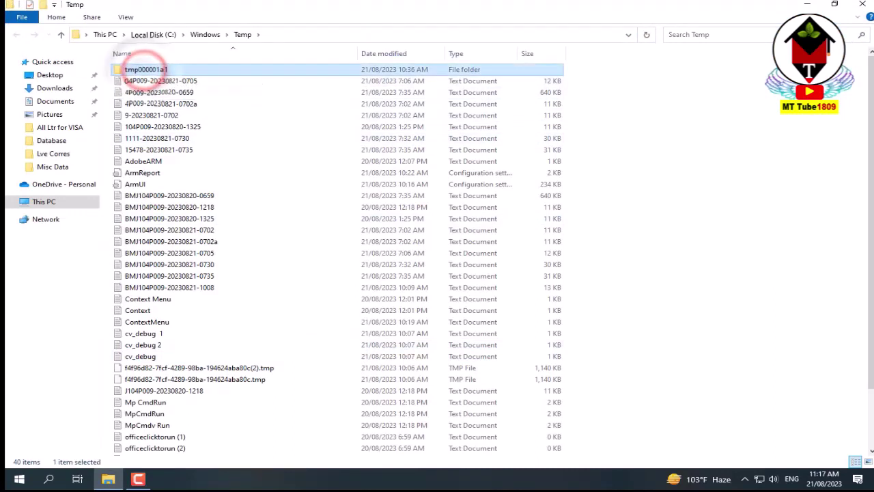
- Delete all the files and folders in the Windows Temp folder and return to the desktop
{"action": "left_click_drag", "start_coordinate": [130, 61], "coordinate": [147, 456]}
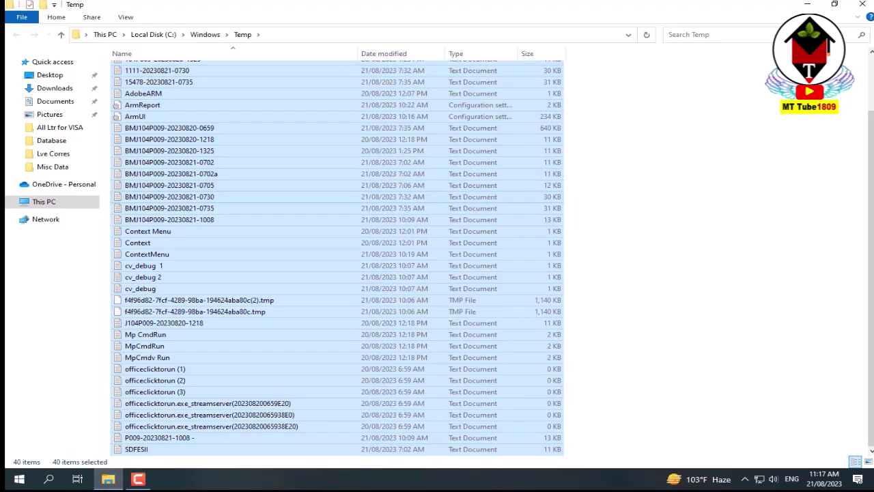
{"action": "right_click", "coordinate": [164, 197]}
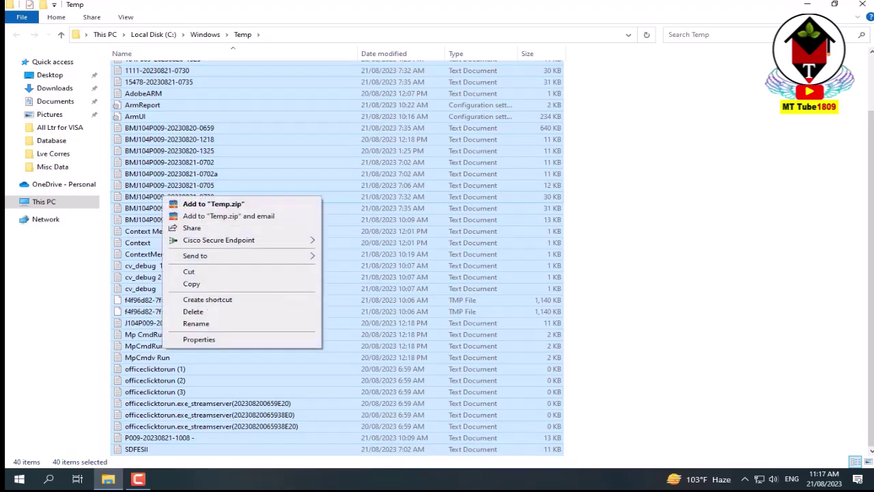
{"action": "left_click", "coordinate": [184, 311]}
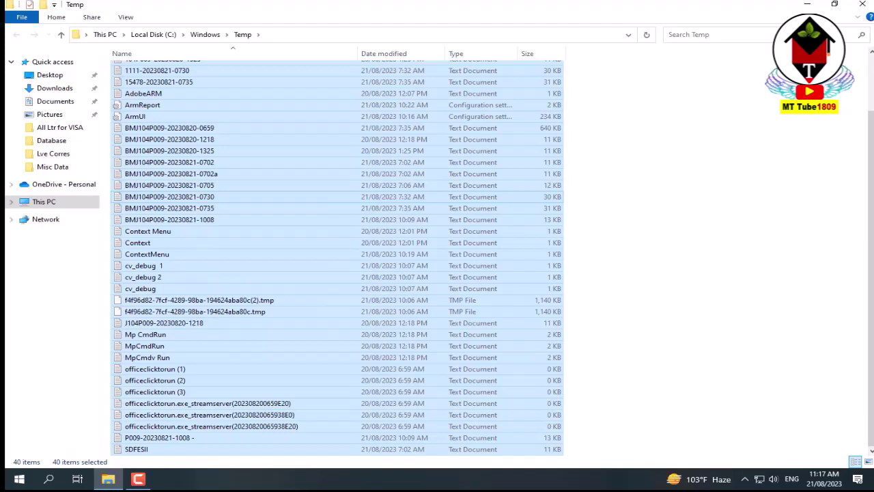
{"action": "left_click", "coordinate": [462, 209]}
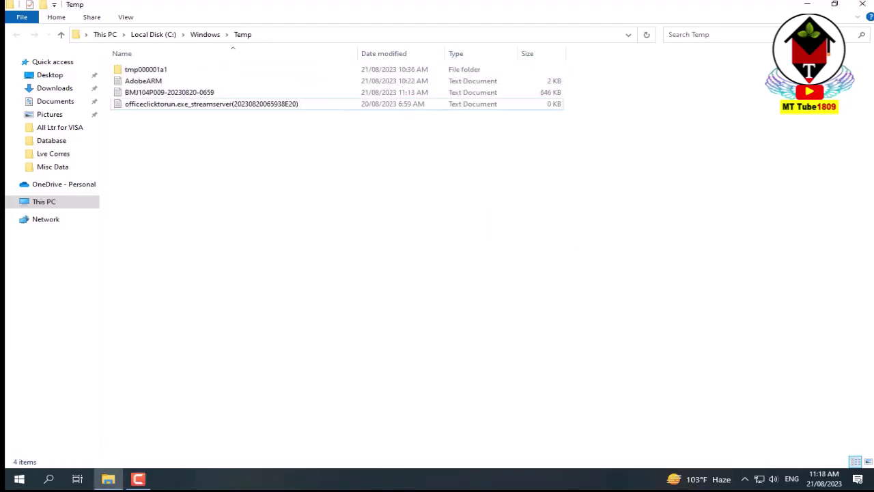
{"action": "key", "text": "super+d"}
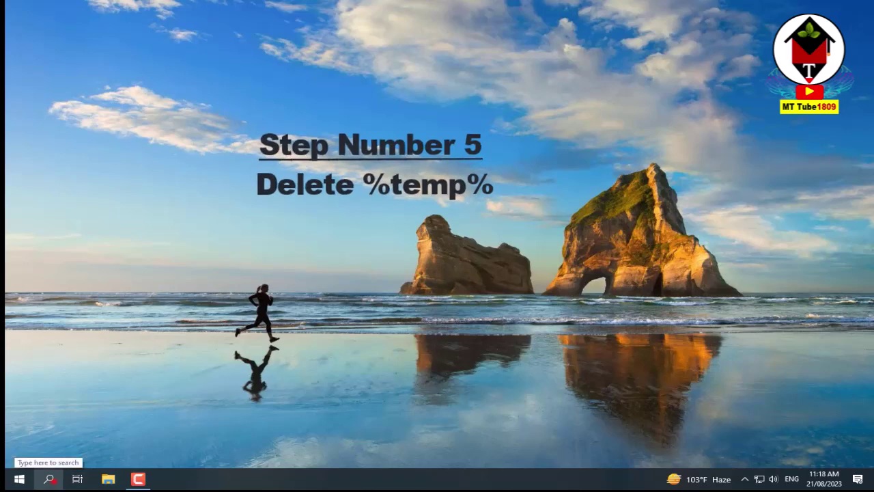
- Open the user's temporary files folder by running %temp% from the Run app
{"action": "left_click", "coordinate": [49, 479]}
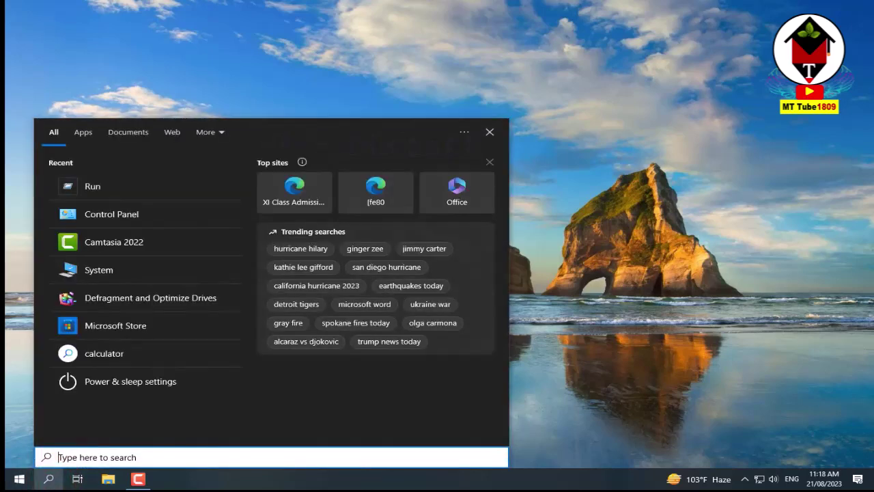
{"action": "left_click", "coordinate": [107, 189]}
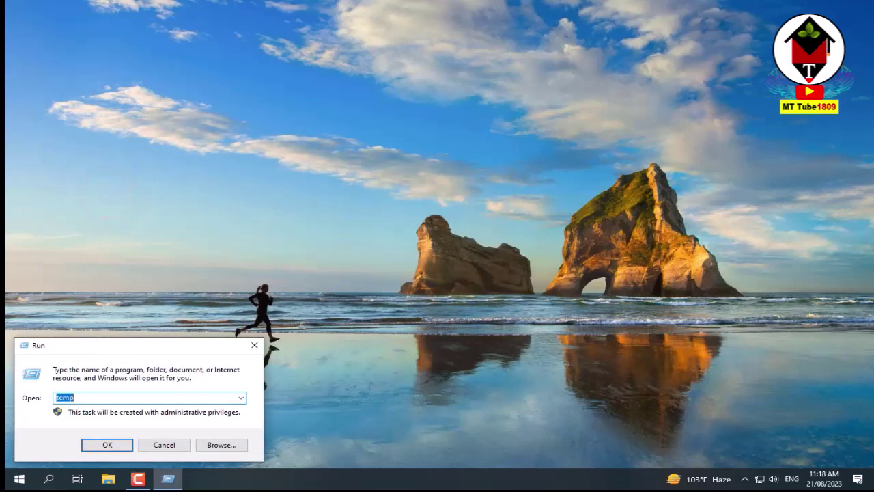
{"action": "type", "text": "%"}
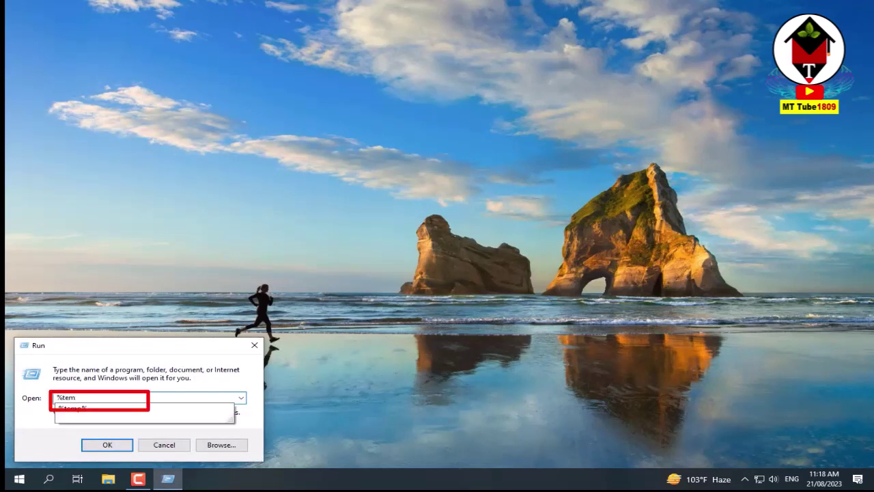
{"action": "type", "text": "temp%"}
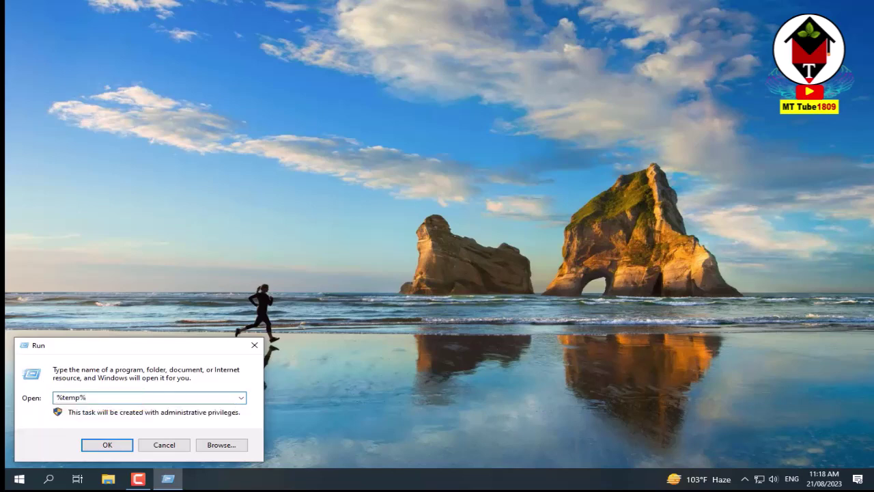
{"action": "key", "text": "Return"}
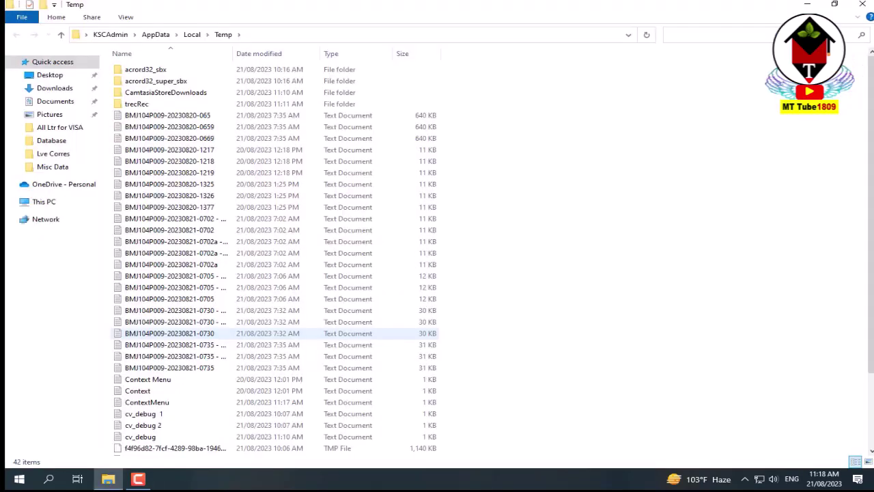
- Delete all the files and folders in the user's local Temp folder and close its window
{"action": "left_click", "coordinate": [146, 69]}
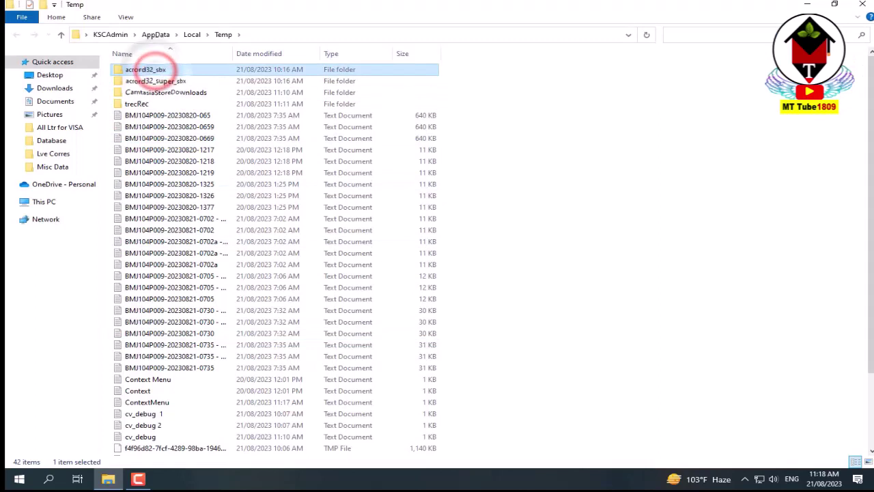
{"action": "left_click", "coordinate": [156, 81], "text": "shift"}
{"action": "key", "text": "shift+Down"}
{"action": "key", "text": "shift+Down"}
{"action": "key", "text": "shift+Down"}
{"action": "key", "text": "shift+Down"}
{"action": "key", "text": "shift+Down"}
{"action": "key", "text": "shift+Down"}
{"action": "key", "text": "shift+Down"}
{"action": "key", "text": "shift+Down"}
{"action": "key", "text": "shift+Down"}
{"action": "key", "text": "shift+Down"}
{"action": "key", "text": "shift+Down"}
{"action": "key", "text": "shift+Down"}
{"action": "key", "text": "shift+Down"}
{"action": "key", "text": "shift+Down"}
{"action": "key", "text": "shift+Down"}
{"action": "key", "text": "shift+Down"}
{"action": "key", "text": "shift+Down"}
{"action": "key", "text": "shift+Down"}
{"action": "key", "text": "shift+Down"}
{"action": "key", "text": "shift+Down"}
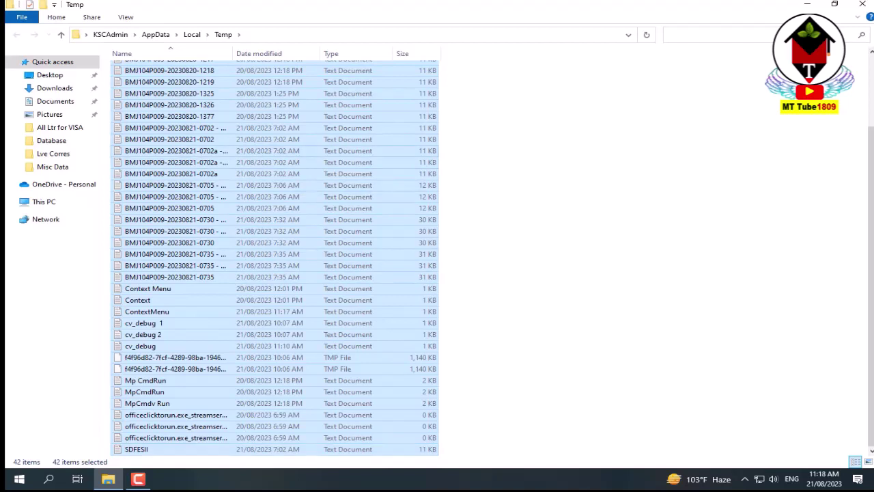
{"action": "right_click", "coordinate": [218, 151]}
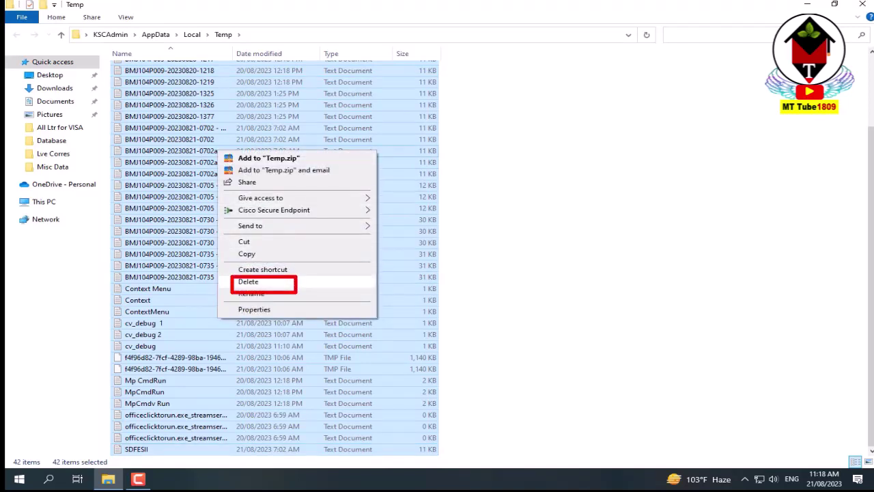
{"action": "left_click", "coordinate": [262, 281]}
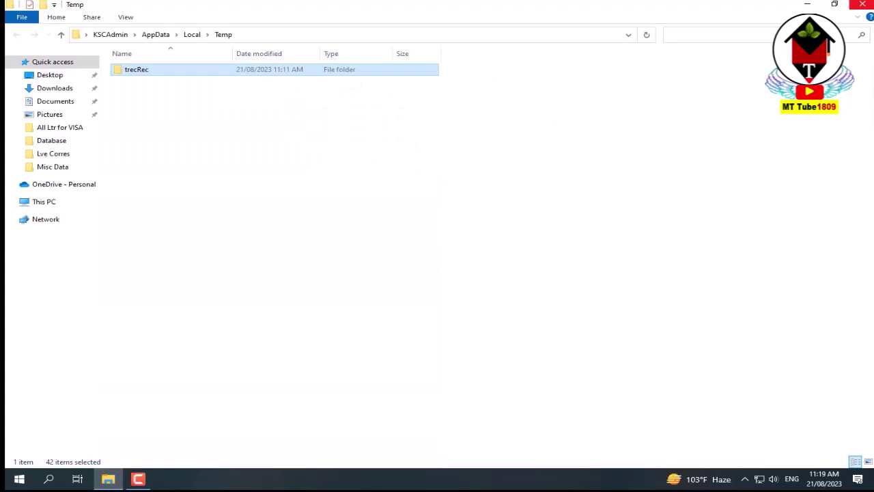
{"action": "left_click", "coordinate": [862, 4]}
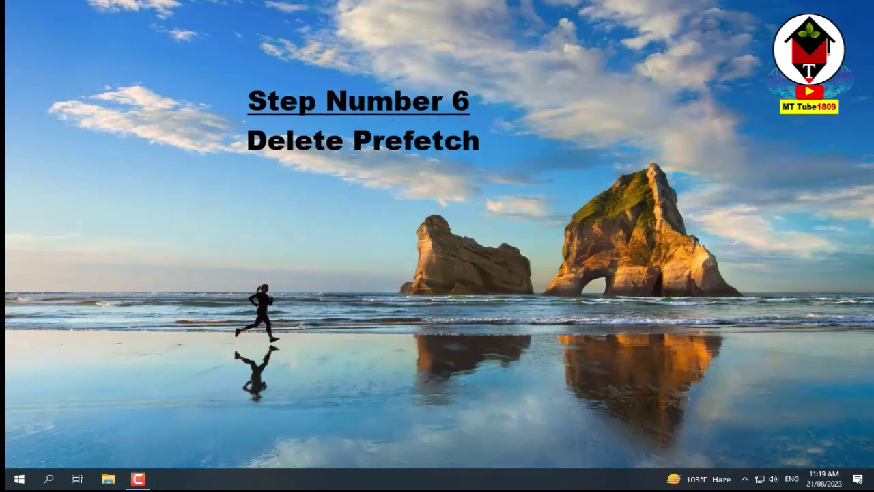
- Find the Run app through Windows search and use it to open the Prefetch folder
{"action": "left_click", "coordinate": [48, 478]}
{"action": "type", "text": "r"}
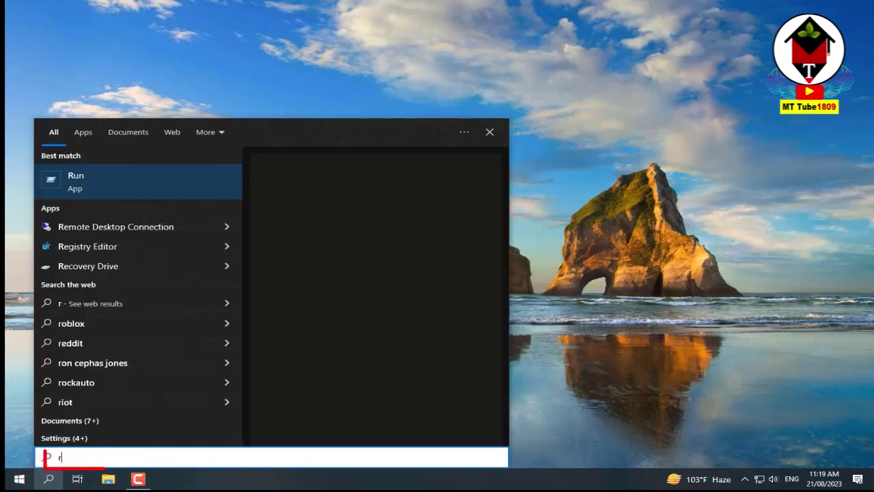
{"action": "type", "text": "un"}
{"action": "left_click", "coordinate": [76, 180]}
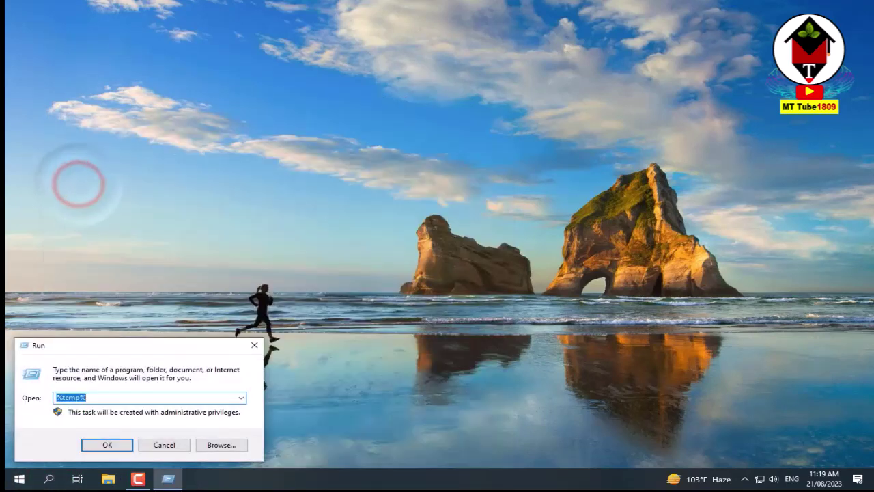
{"action": "type", "text": "Prefetch"}
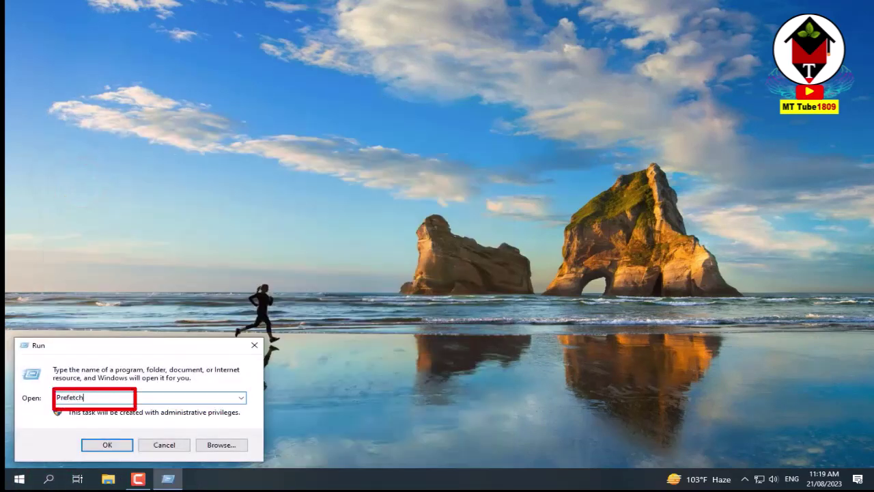
{"action": "key", "text": "Return"}
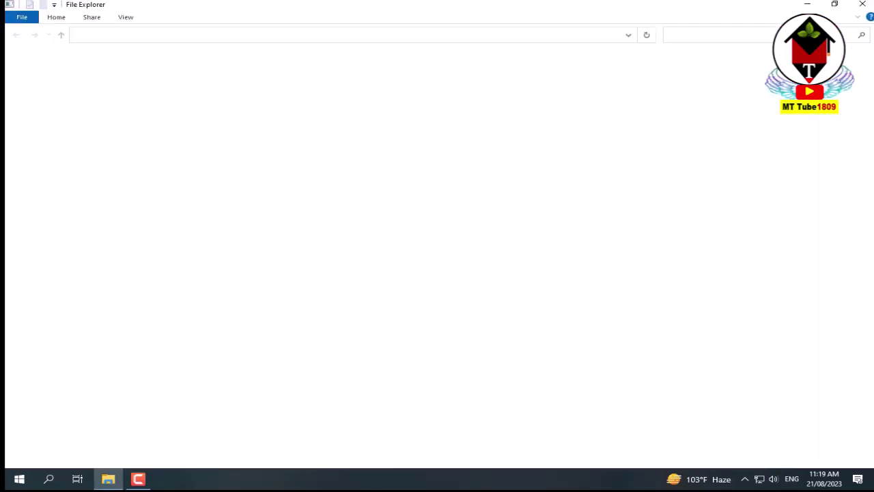
- Delete all the files in the Windows Prefetch folder and close its window
{"action": "left_click_drag", "start_coordinate": [170, 69], "coordinate": [177, 456]}
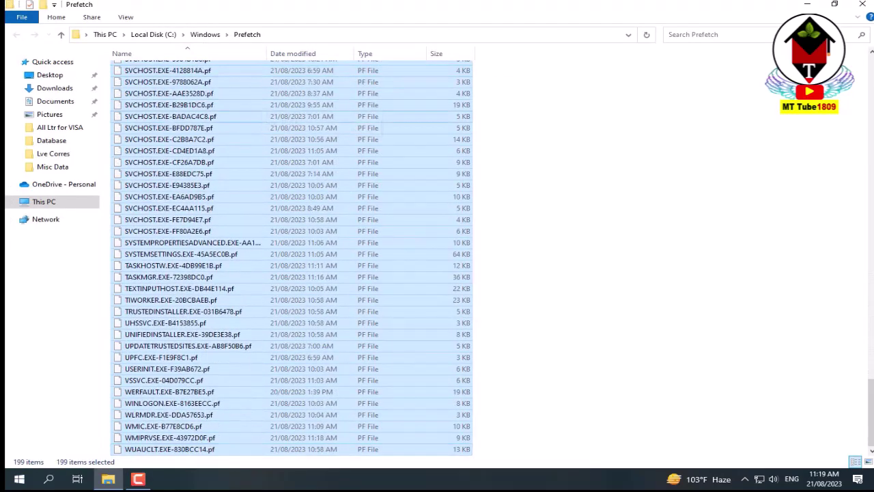
{"action": "right_click", "coordinate": [281, 118]}
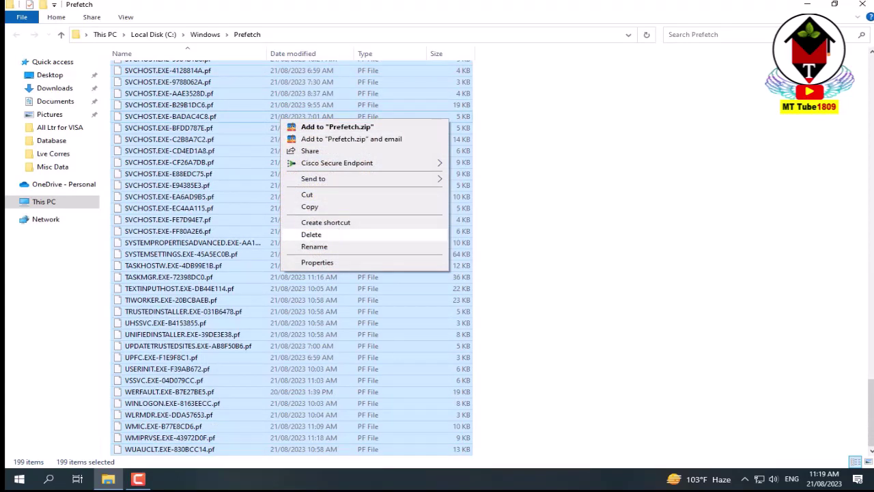
{"action": "left_click", "coordinate": [313, 234]}
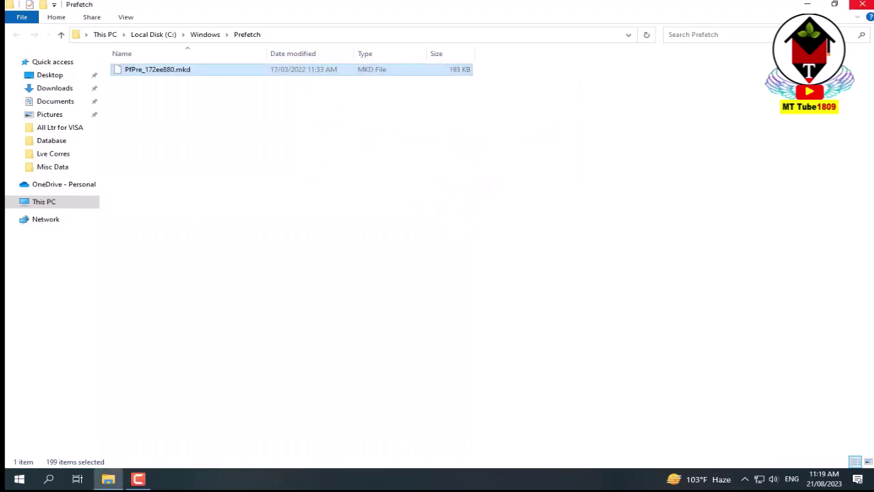
{"action": "left_click", "coordinate": [862, 4]}
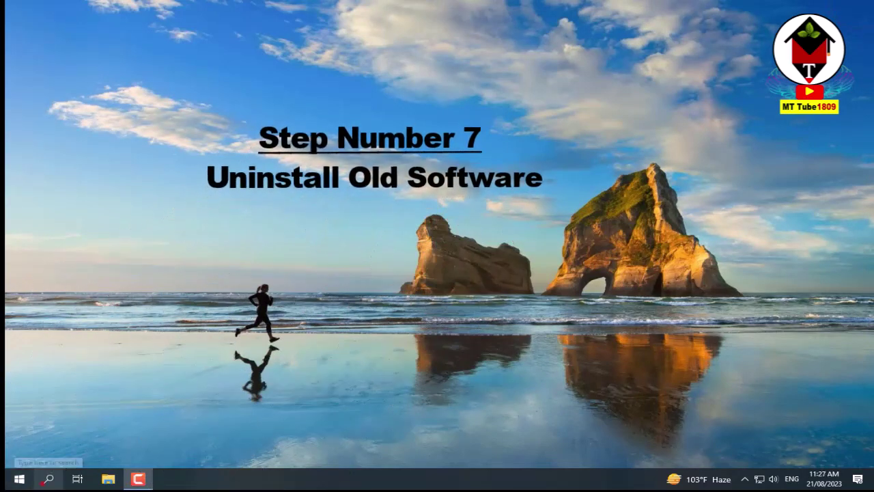
- Find Control Panel through Windows search and open its Programs and Features list
{"action": "left_click", "coordinate": [48, 479]}
{"action": "type", "text": "co"}
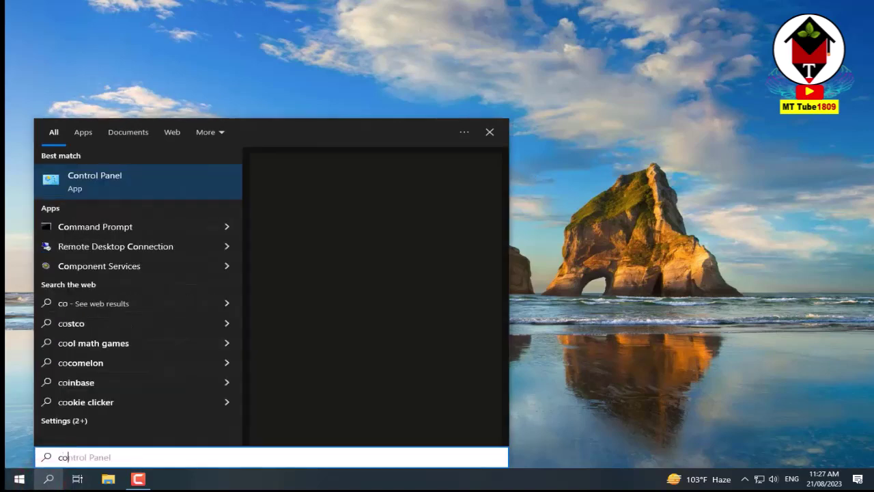
{"action": "type", "text": "ntrol "}
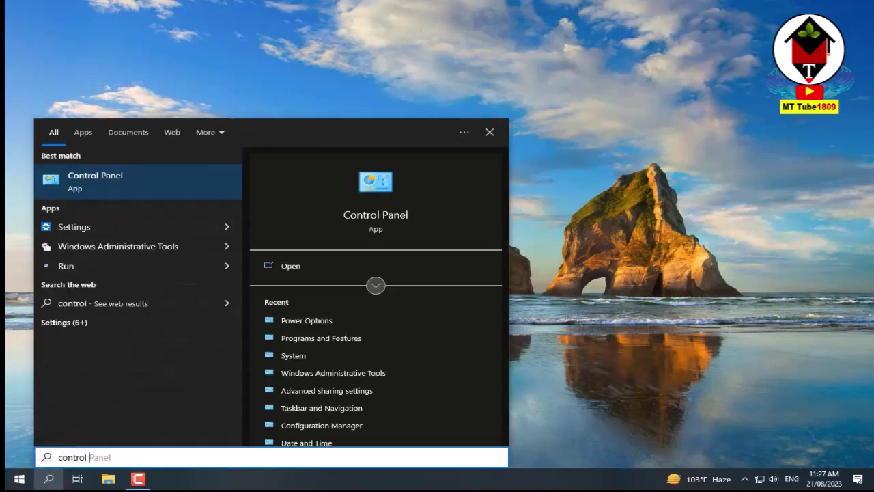
{"action": "type", "text": "panel"}
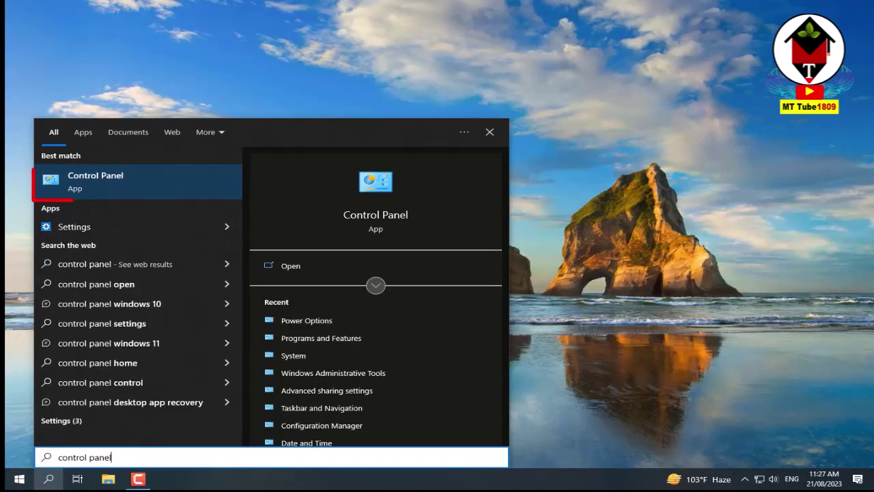
{"action": "key", "text": "Return"}
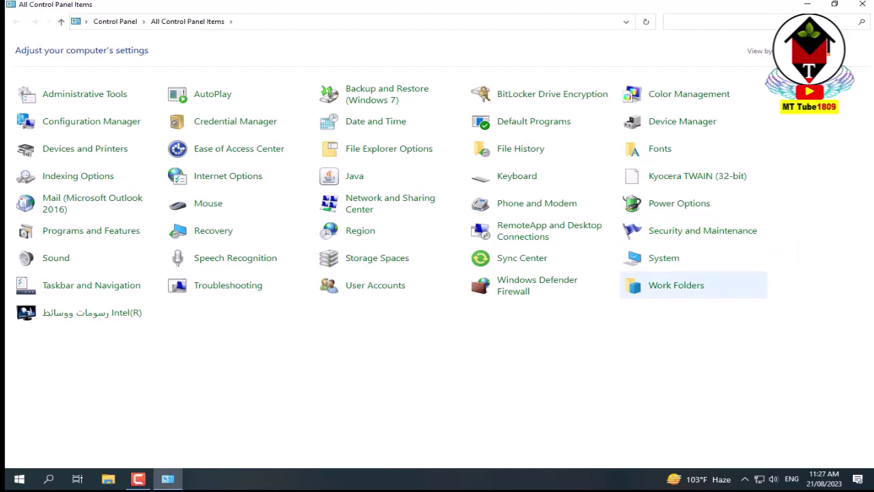
{"action": "left_click", "coordinate": [97, 231]}
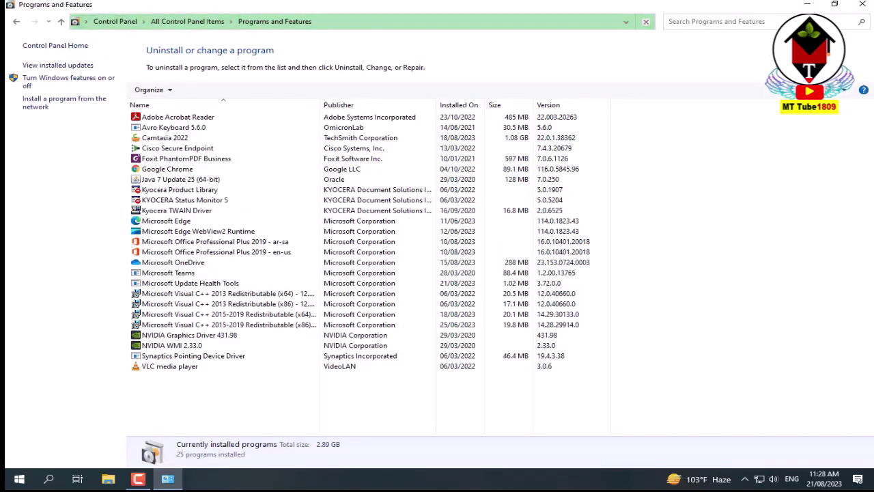
- Uninstall VLC media player without deleting its preferences and cache, and close Programs and Features
{"action": "left_click", "coordinate": [170, 366]}
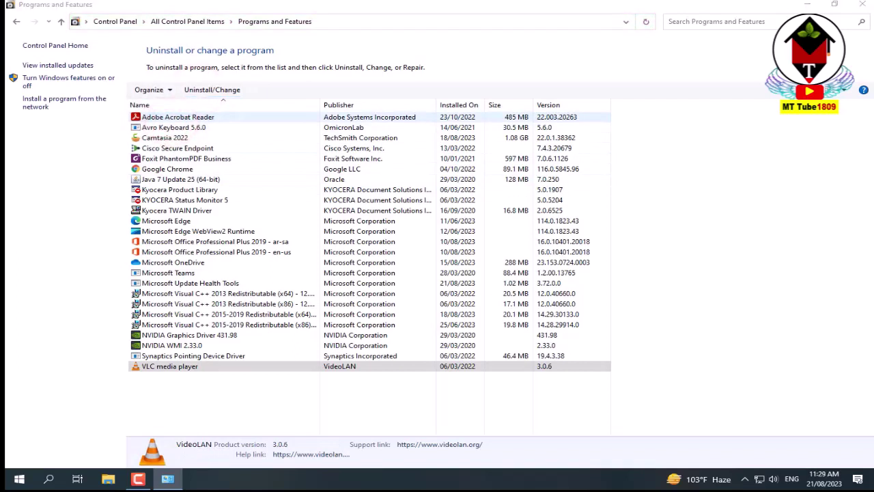
{"action": "left_click", "coordinate": [212, 89]}
{"action": "left_click", "coordinate": [513, 326]}
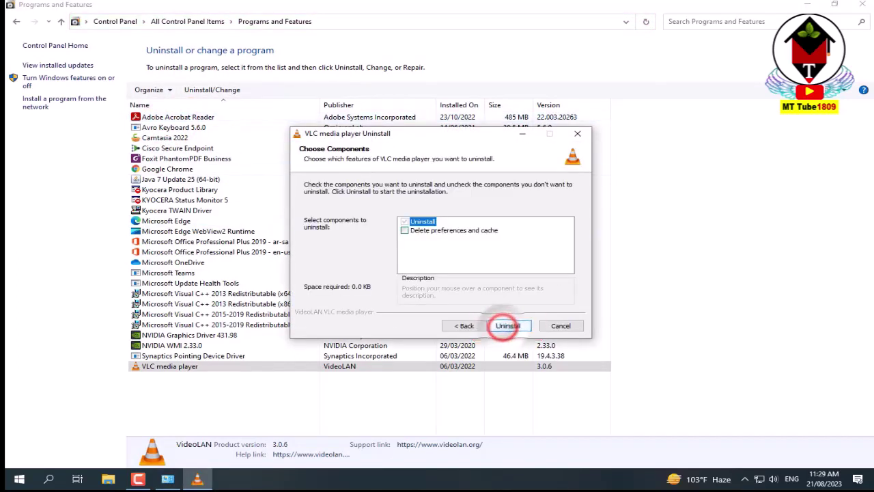
{"action": "left_click", "coordinate": [503, 325]}
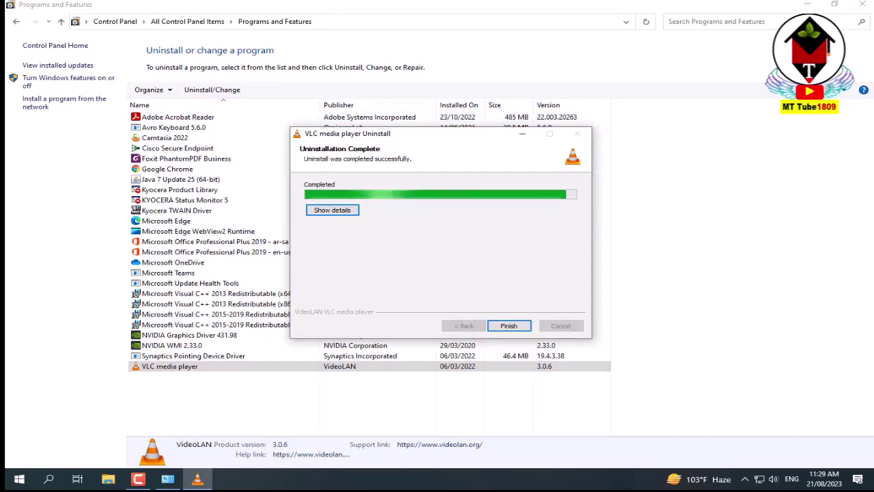
{"action": "left_click", "coordinate": [508, 325]}
{"action": "left_click", "coordinate": [863, 4]}
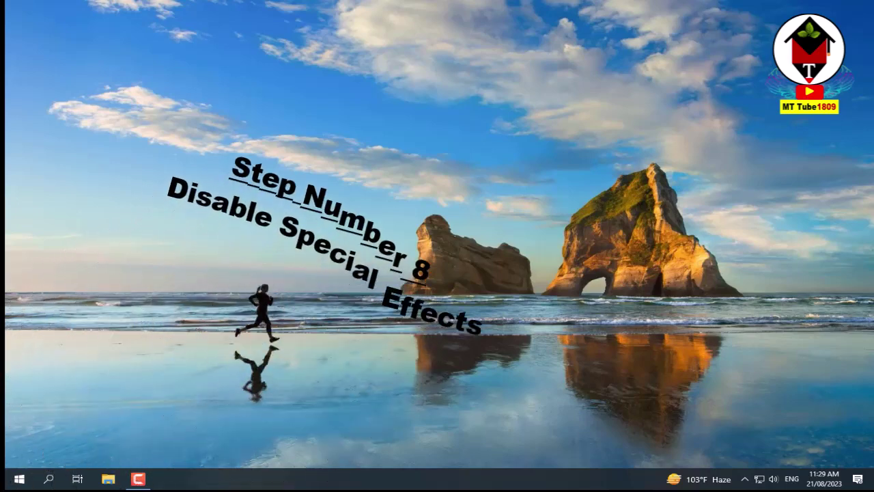
- Find the System page through Windows search and open the Performance Options from its advanced system settings
{"action": "left_click", "coordinate": [49, 478]}
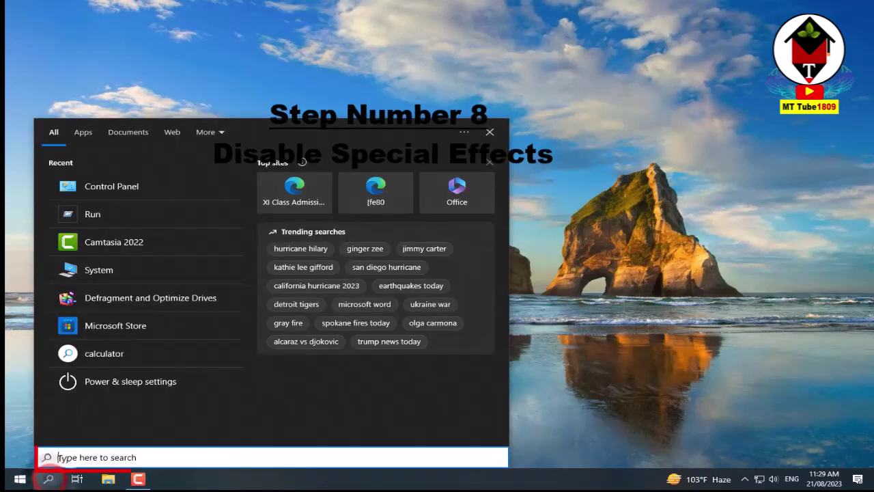
{"action": "type", "text": "system"}
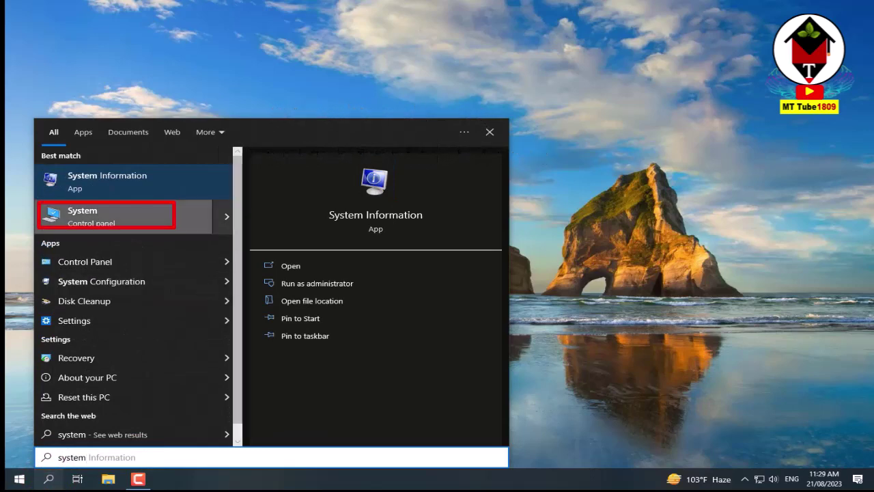
{"action": "left_click", "coordinate": [91, 217]}
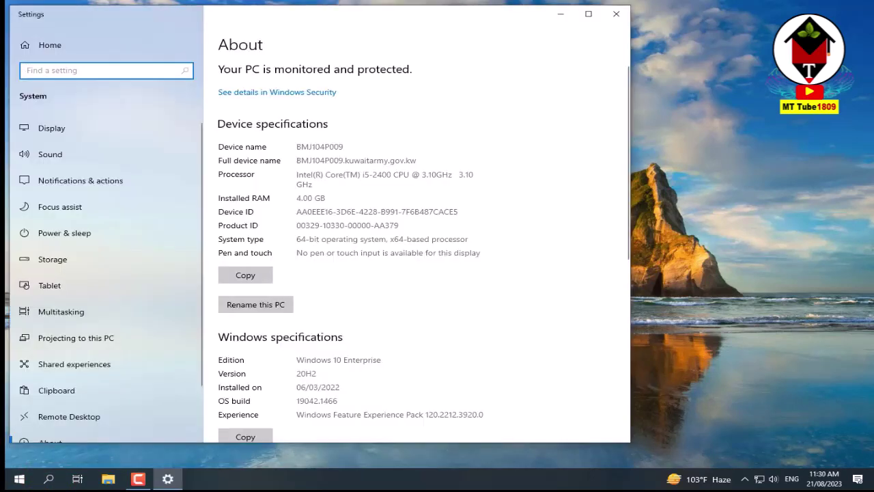
{"action": "scroll", "coordinate": [417, 239], "scroll_direction": "down", "scroll_amount": 5}
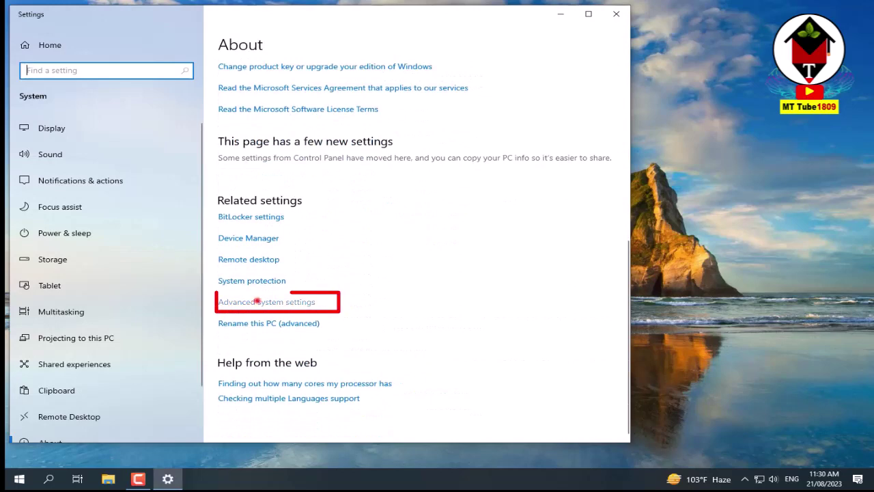
{"action": "left_click", "coordinate": [263, 301]}
{"action": "left_click", "coordinate": [247, 113]}
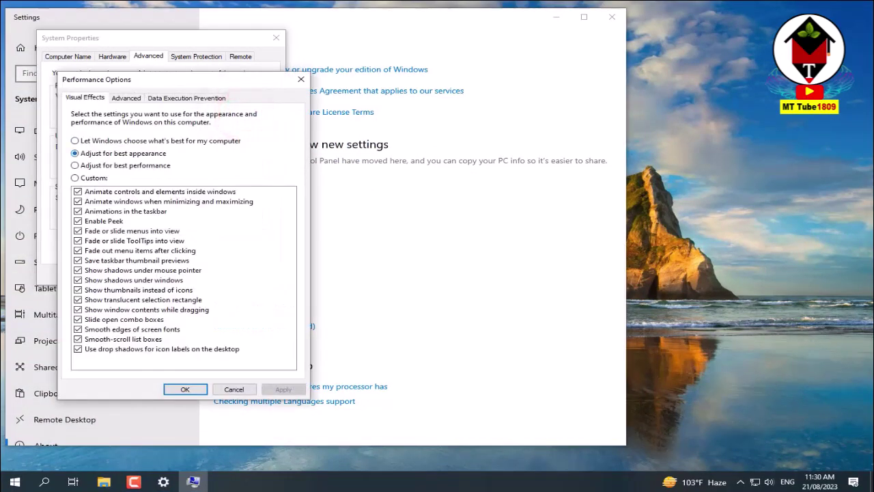
- Switch the visual effects to Custom, turn off shadows under mouse pointer and saving taskbar thumbnail previews, and apply the changes
{"action": "left_click", "coordinate": [75, 178]}
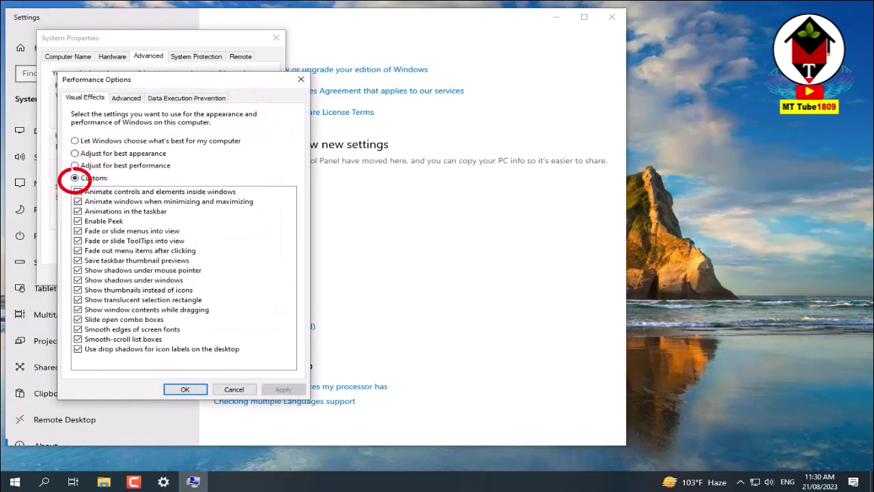
{"action": "left_click", "coordinate": [78, 270]}
{"action": "left_click", "coordinate": [78, 260]}
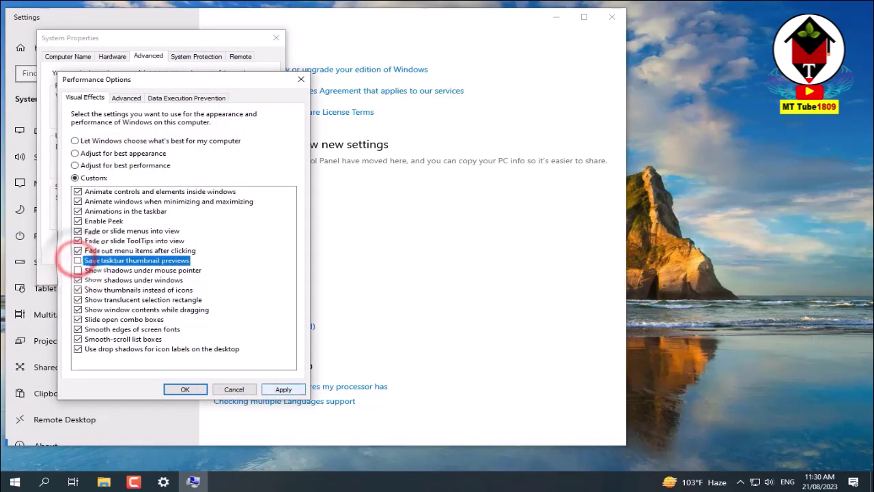
{"action": "left_click", "coordinate": [285, 390]}
{"action": "left_click", "coordinate": [186, 389]}
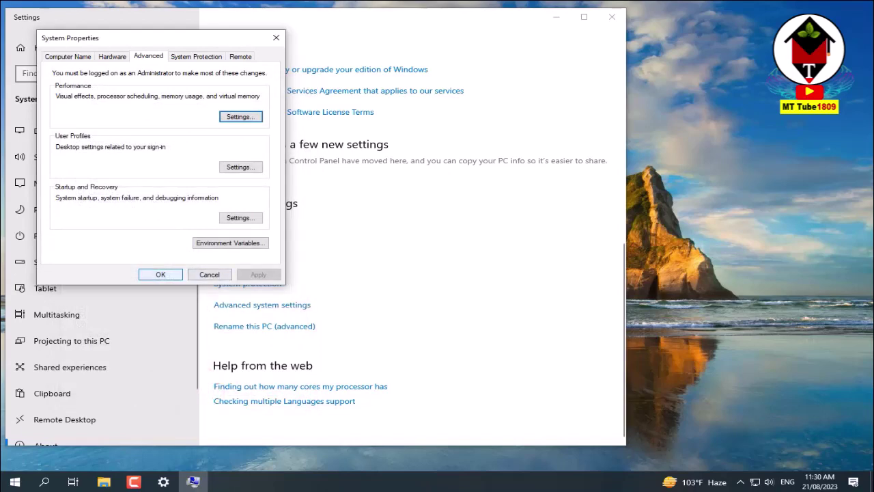
- Confirm the System Properties dialog and close the Settings window
{"action": "left_click", "coordinate": [160, 274]}
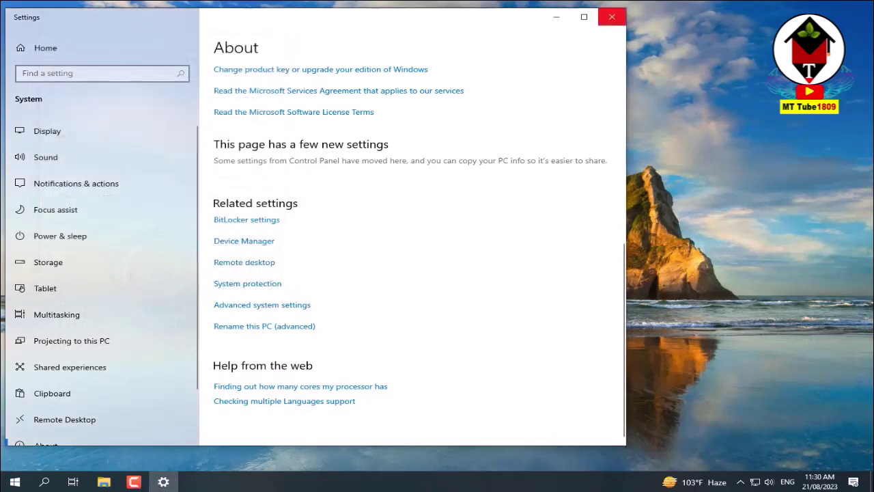
{"action": "left_click", "coordinate": [610, 17]}
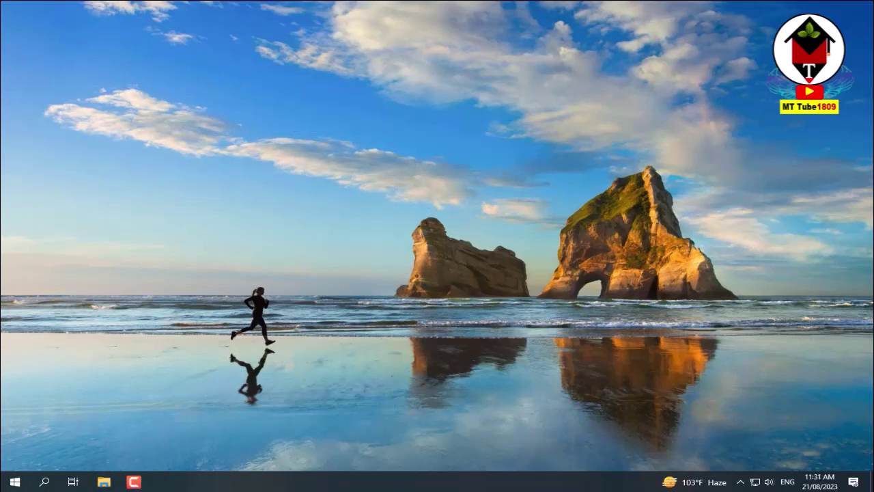
- Open the properties of Local Disk (C:) from This PC and enable compressing the drive to save disk space
{"action": "left_click", "coordinate": [106, 482]}
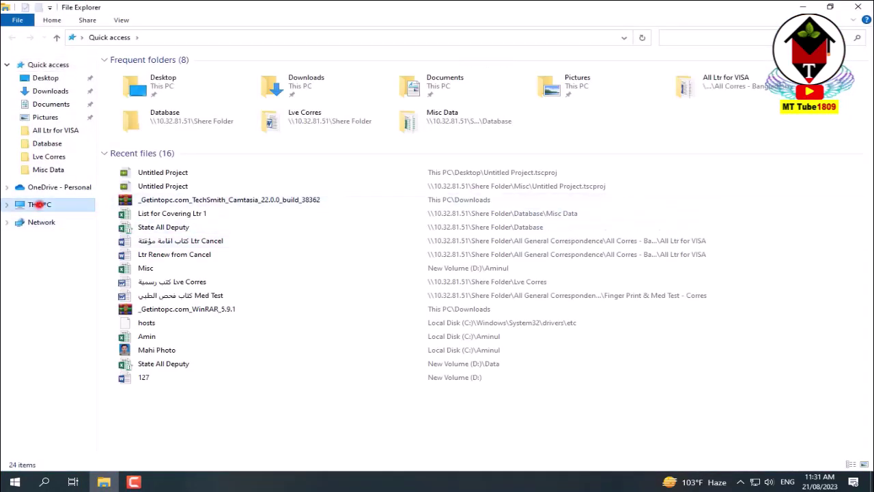
{"action": "left_click", "coordinate": [37, 205]}
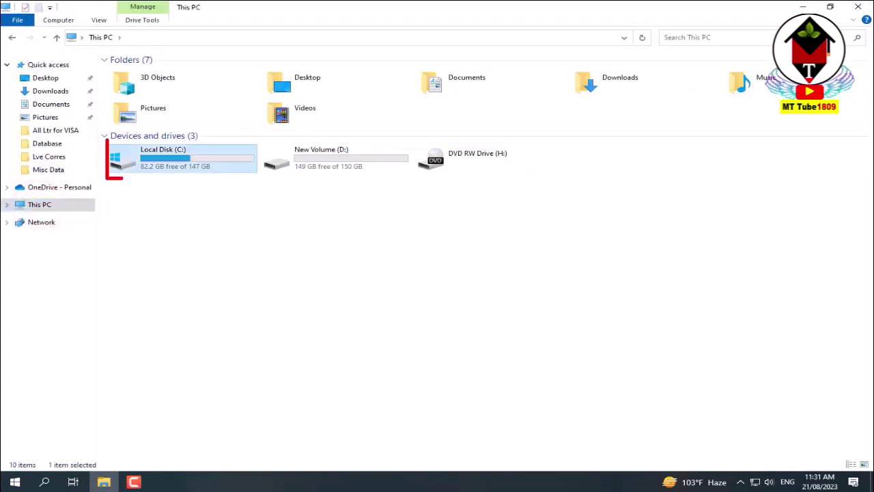
{"action": "right_click", "coordinate": [162, 161]}
{"action": "left_click", "coordinate": [193, 343]}
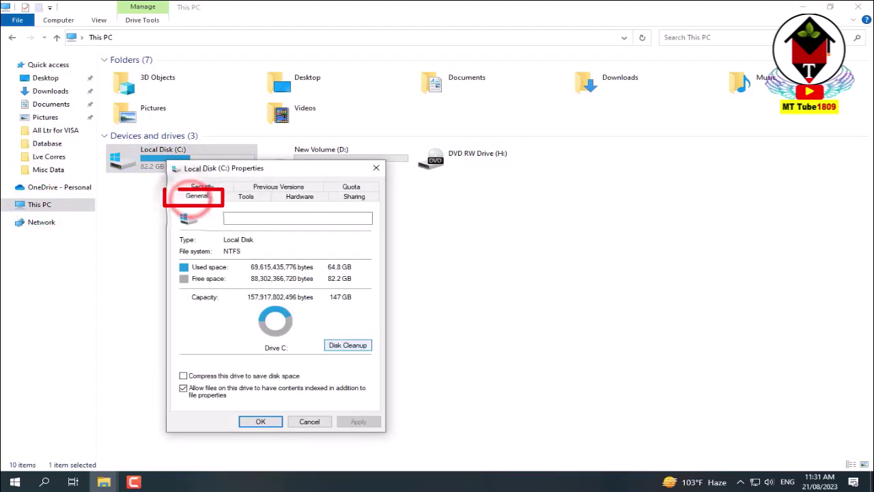
{"action": "left_click", "coordinate": [183, 376]}
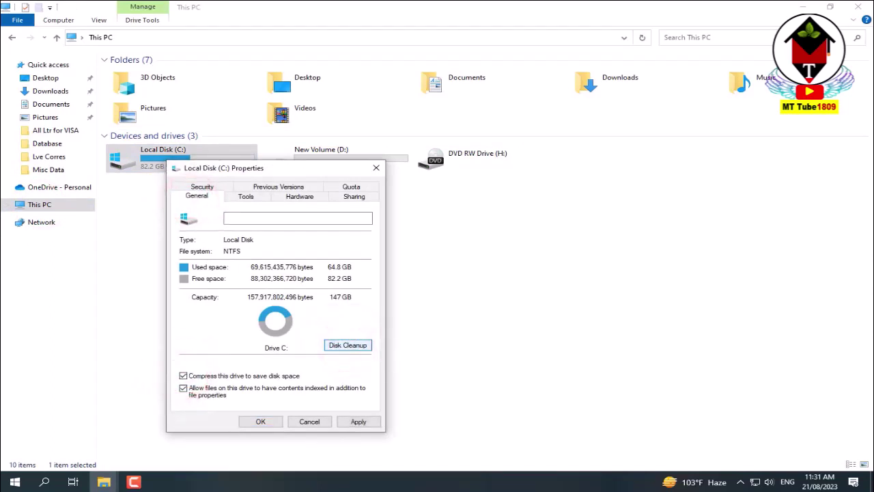
- Run Disk Cleanup on drive C:, review the checked file categories, and permanently delete those files
{"action": "left_click", "coordinate": [348, 345]}
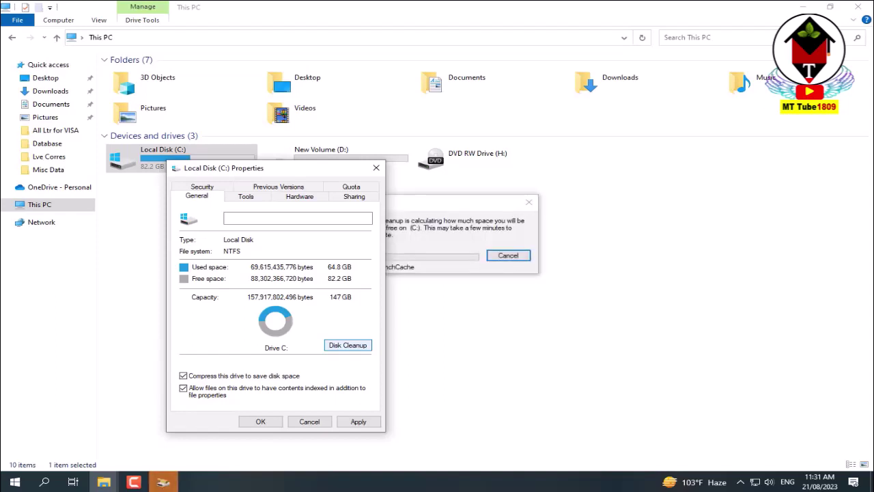
{"action": "left_click_drag", "start_coordinate": [379, 163], "coordinate": [311, 168]}
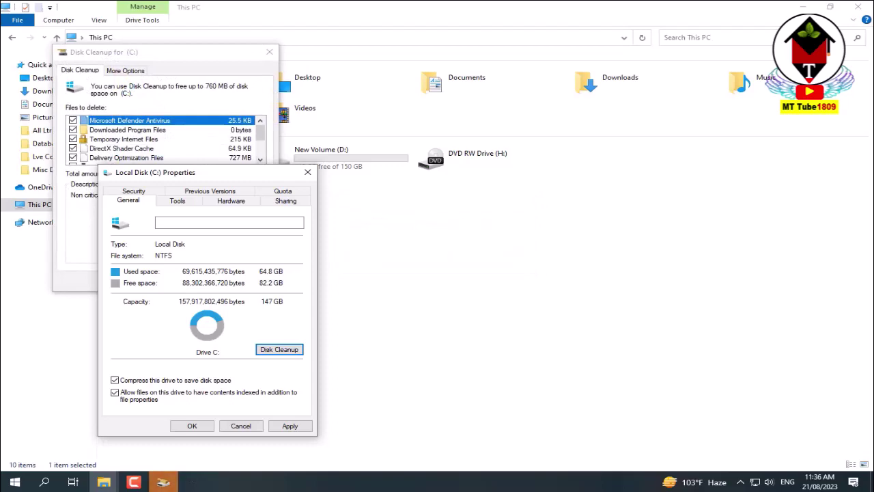
{"action": "left_click_drag", "start_coordinate": [205, 172], "coordinate": [474, 52]}
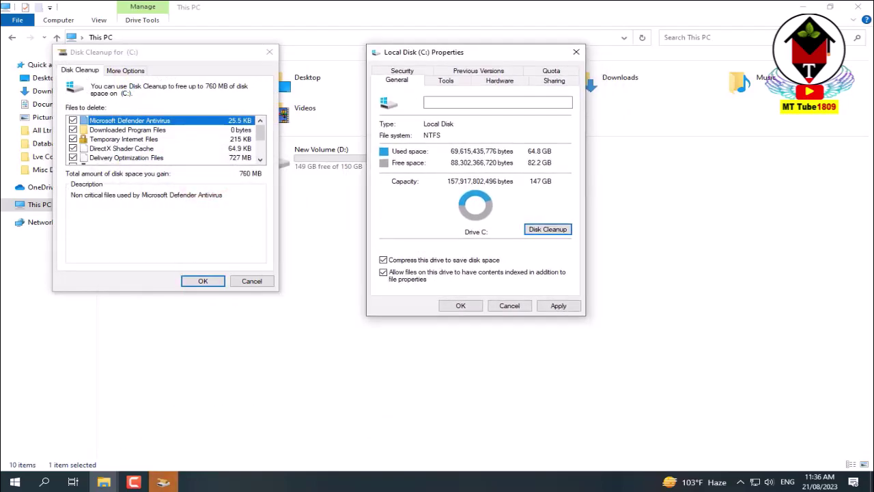
{"action": "left_click", "coordinate": [260, 159]}
{"action": "left_click", "coordinate": [260, 159]}
{"action": "left_click", "coordinate": [260, 159]}
{"action": "left_click", "coordinate": [260, 159]}
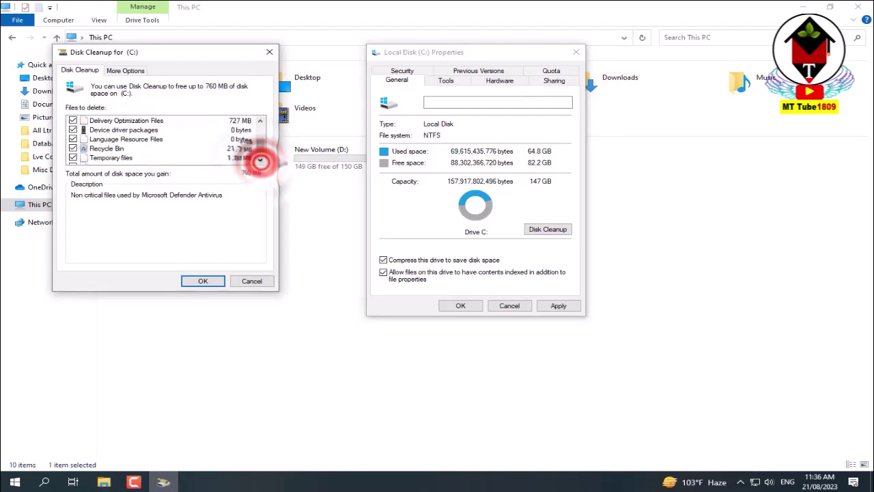
{"action": "left_click", "coordinate": [260, 159]}
{"action": "left_click", "coordinate": [203, 281]}
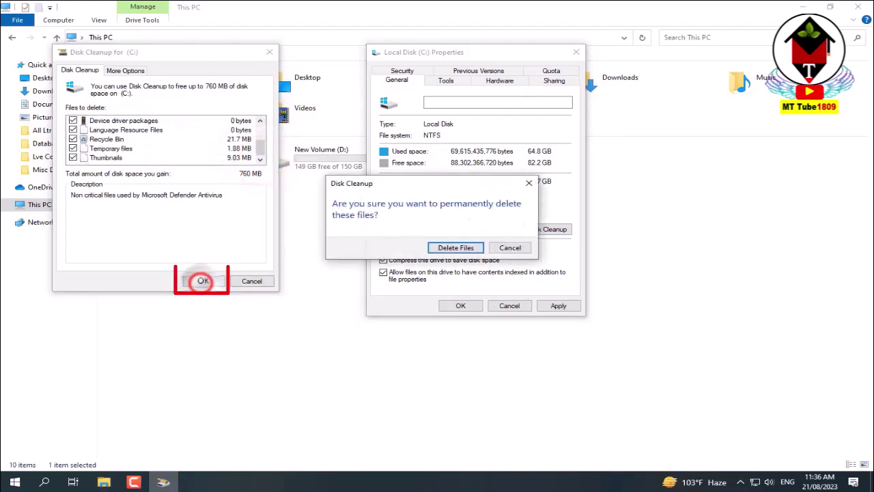
{"action": "key", "text": "Return"}
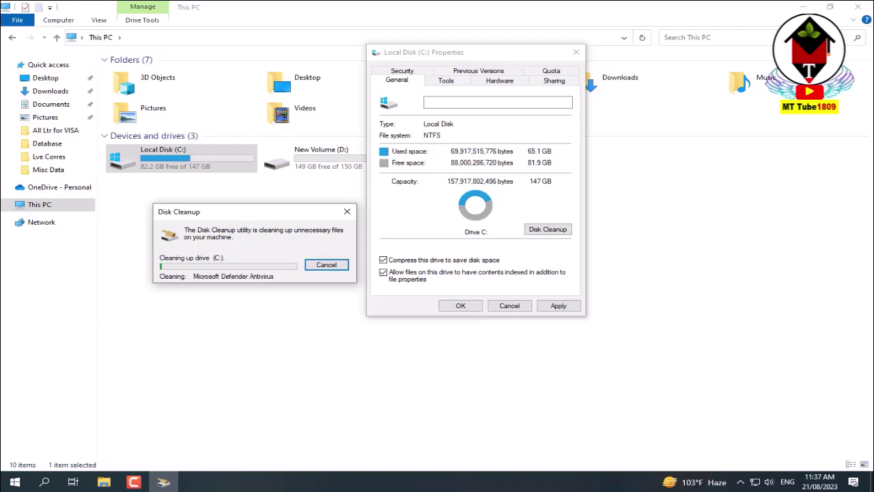
- Apply the compression to drive C:\, subfolders and files, and close the drive properties and File Explorer
{"action": "left_click_drag", "start_coordinate": [423, 52], "coordinate": [315, 93]}
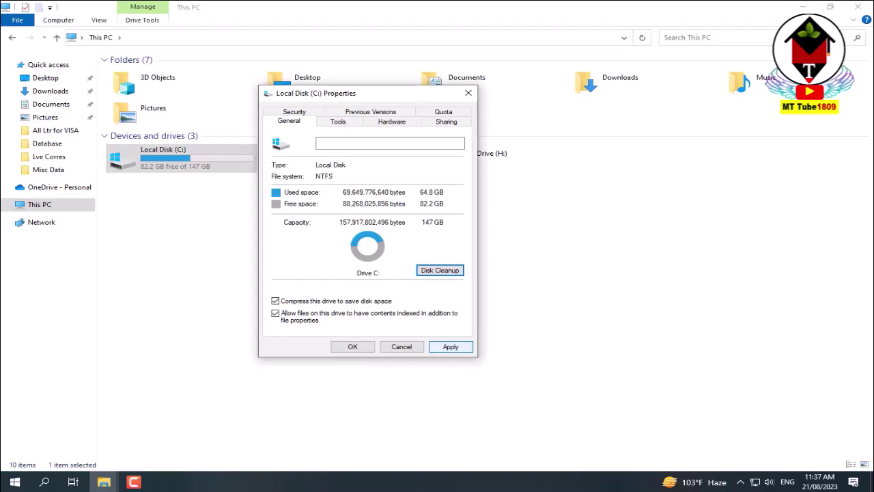
{"action": "left_click", "coordinate": [447, 346]}
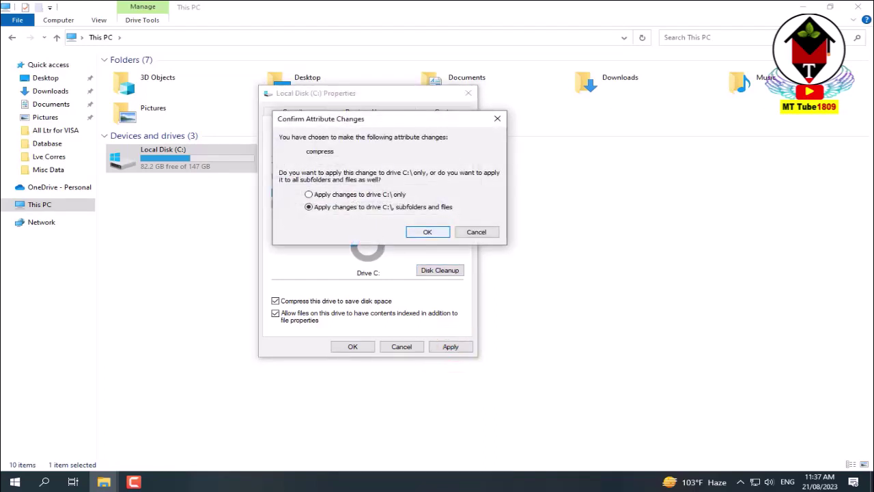
{"action": "left_click", "coordinate": [428, 232]}
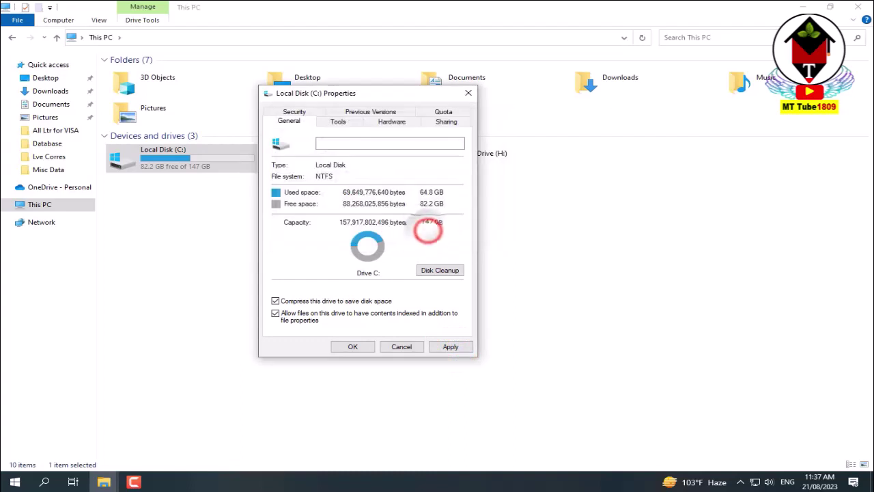
{"action": "left_click", "coordinate": [347, 346]}
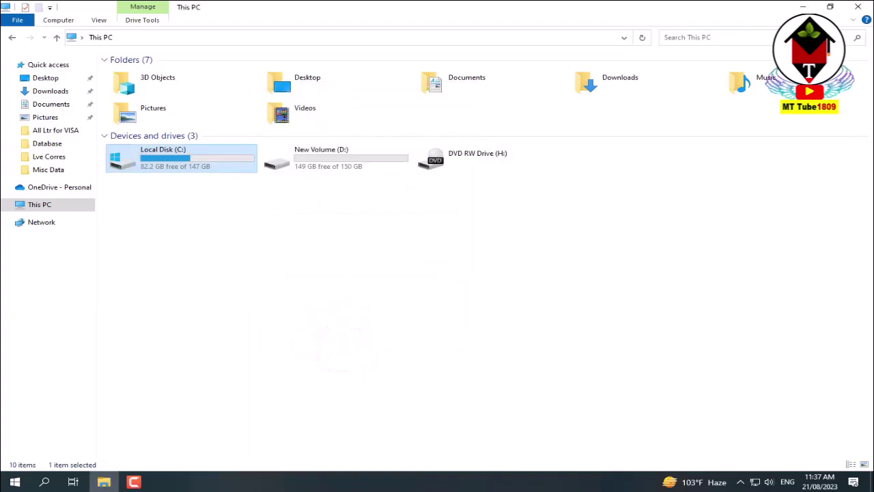
{"action": "left_click", "coordinate": [858, 7]}
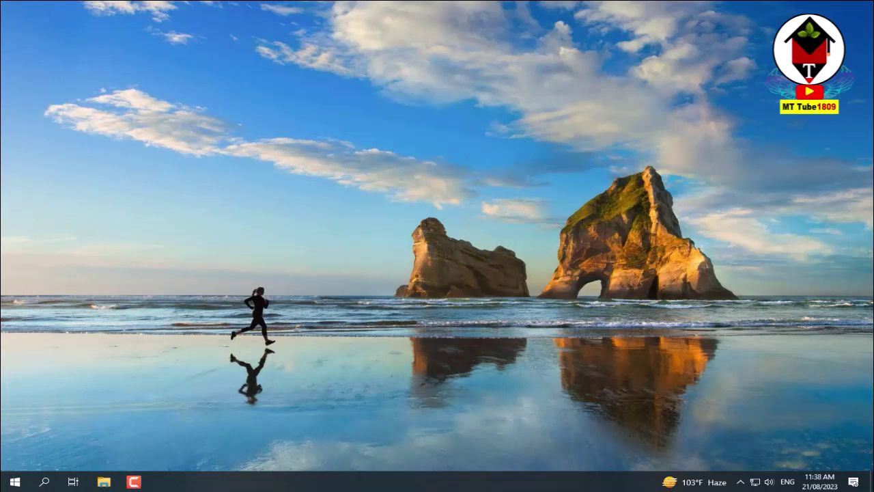
- Search Windows for "defragment and optimize" and open Defragment and Optimize Drives
{"action": "left_click", "coordinate": [44, 482]}
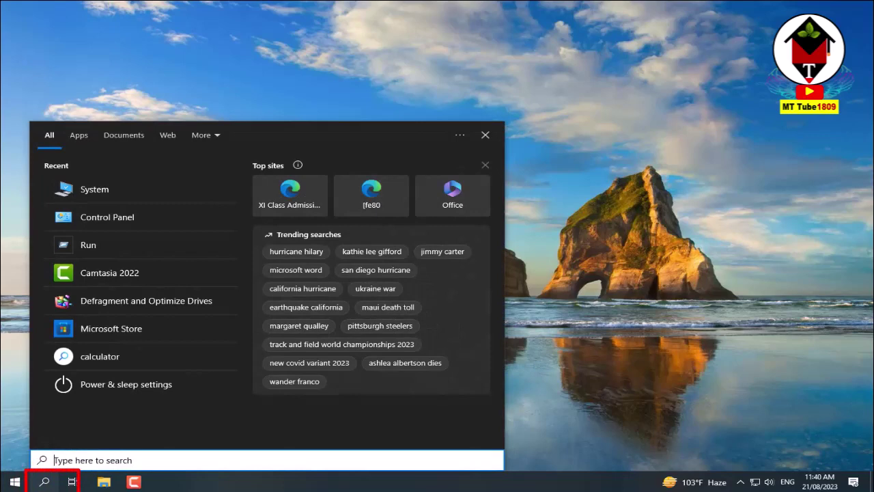
{"action": "type", "text": "de"}
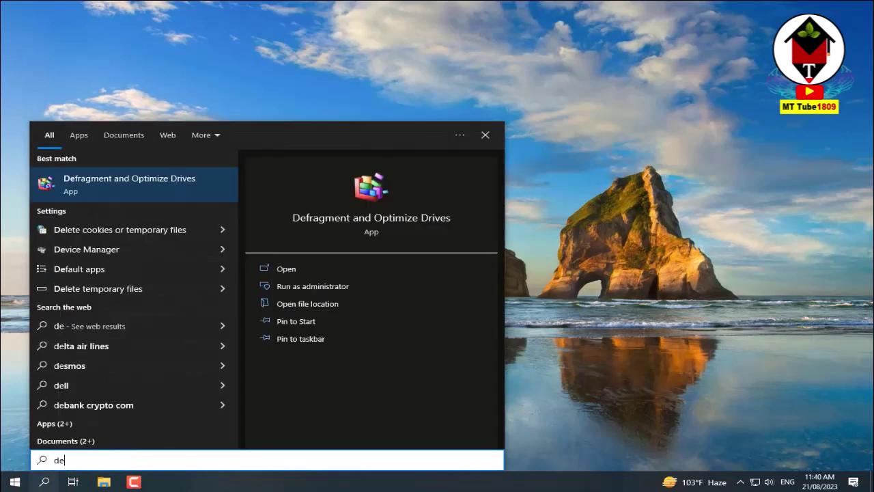
{"action": "type", "text": "frag"}
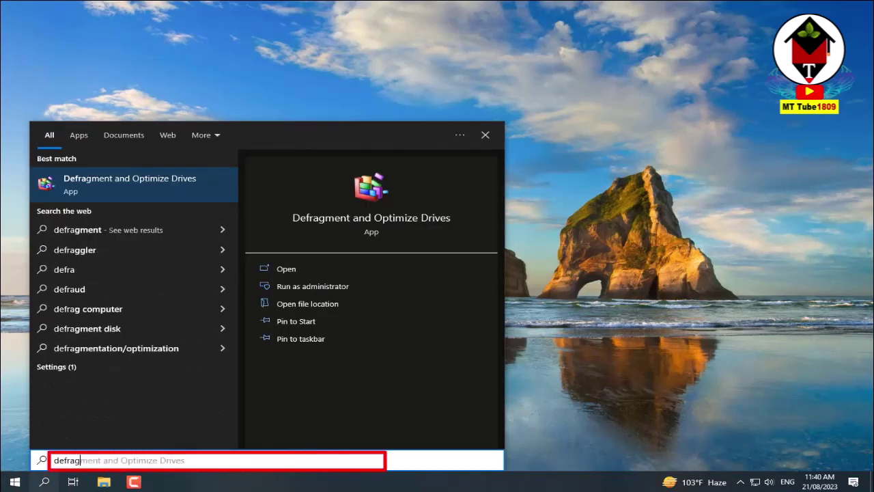
{"action": "type", "text": "ment"}
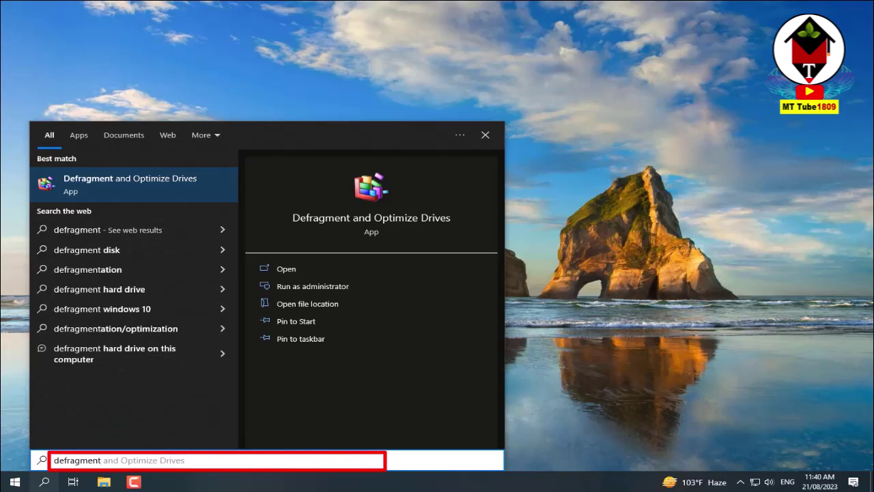
{"action": "type", "text": " and "}
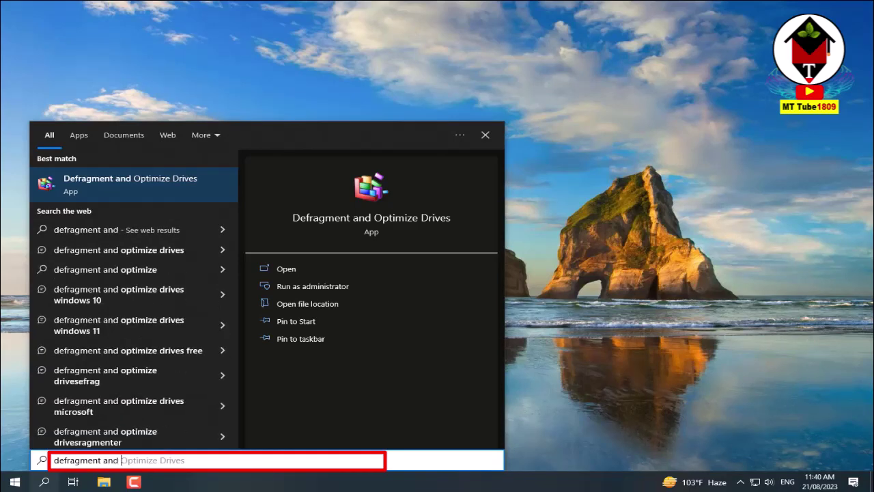
{"action": "type", "text": "opti"}
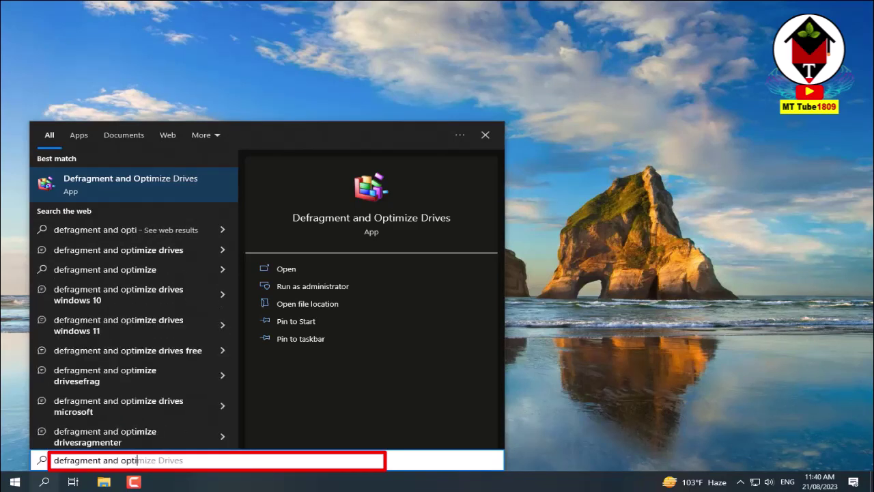
{"action": "type", "text": "mize"}
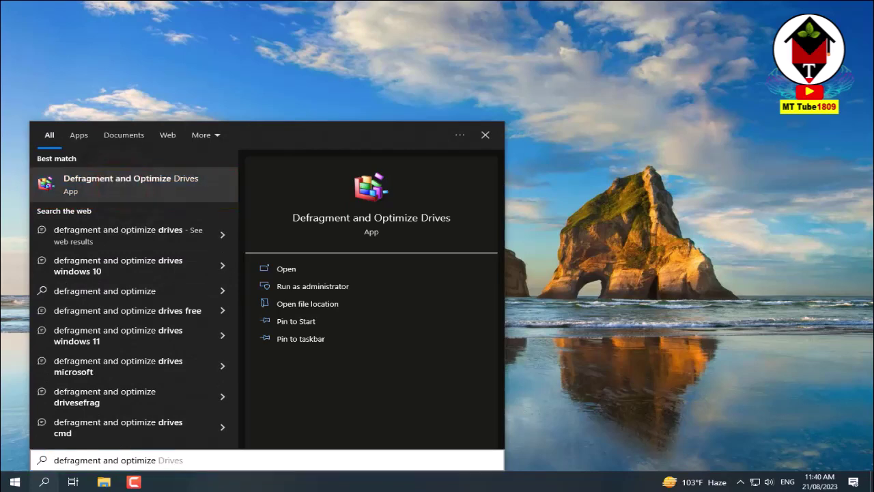
{"action": "key", "text": "Return"}
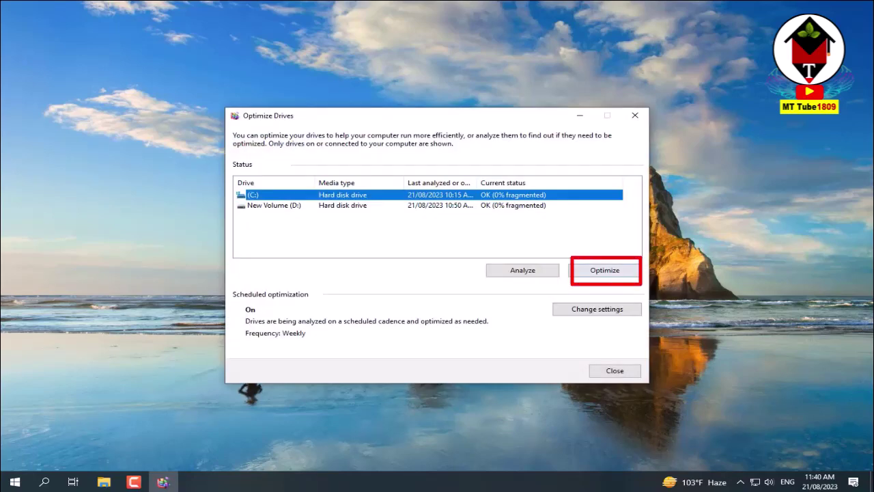
- Optimize drive C: and New Volume (D:), and close the Optimize Drives window
{"action": "left_click", "coordinate": [598, 271]}
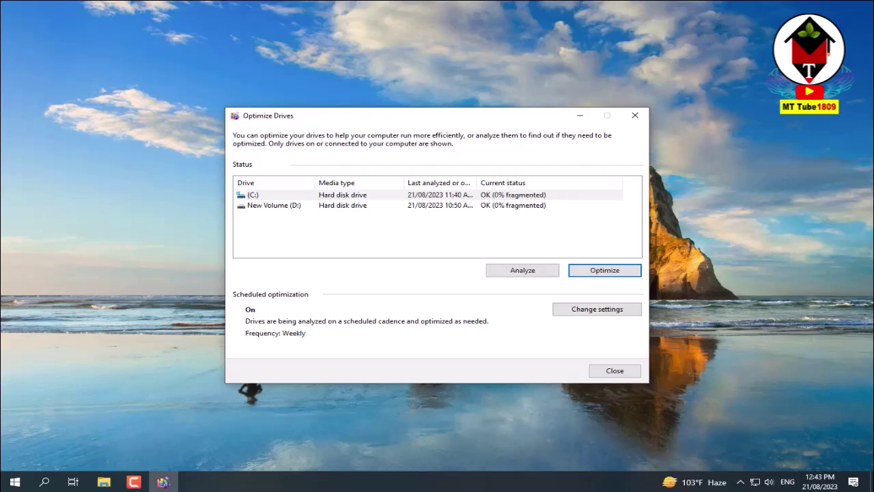
{"action": "left_click", "coordinate": [349, 205]}
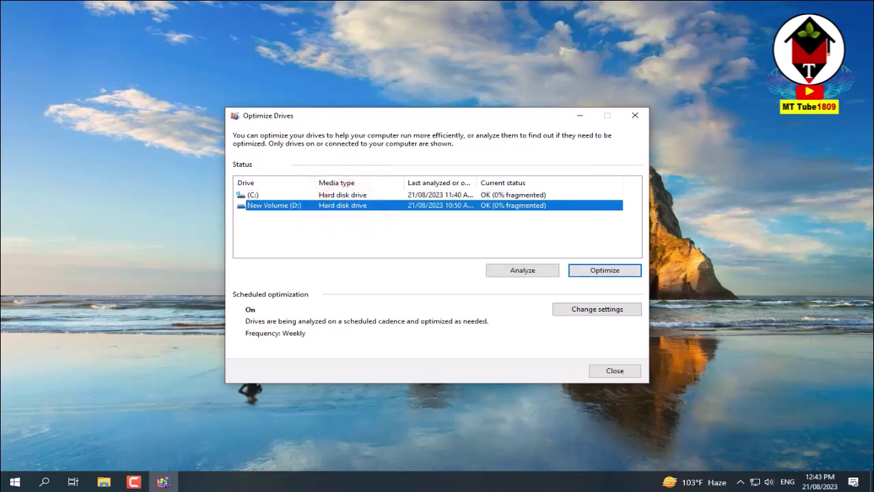
{"action": "left_click", "coordinate": [613, 271]}
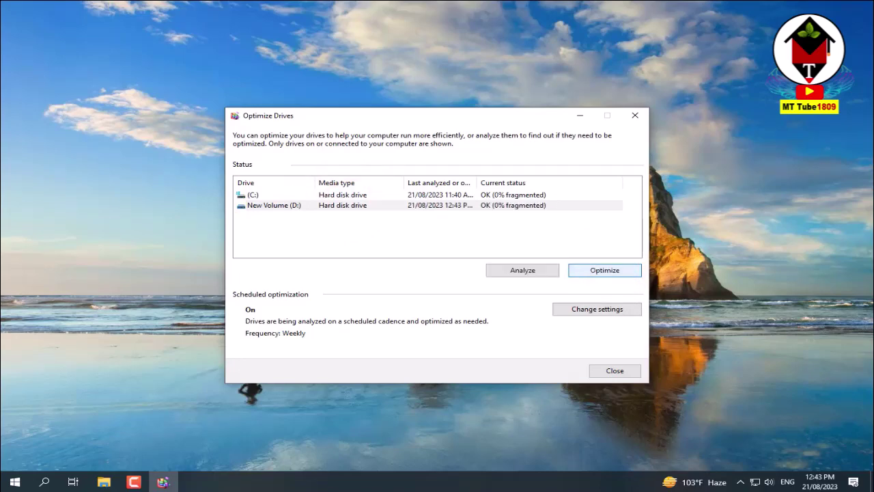
{"action": "left_click", "coordinate": [619, 371]}
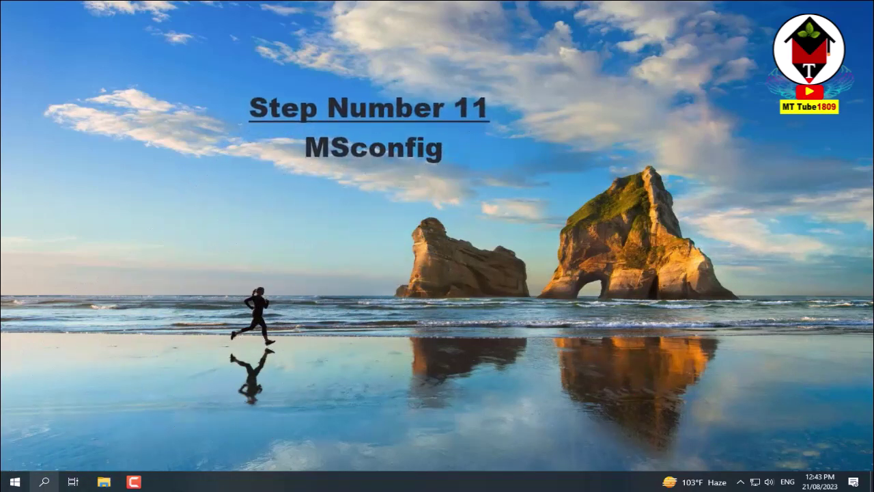
- Find the Run app through Windows search and use it to launch MSconfig
{"action": "left_click", "coordinate": [43, 482]}
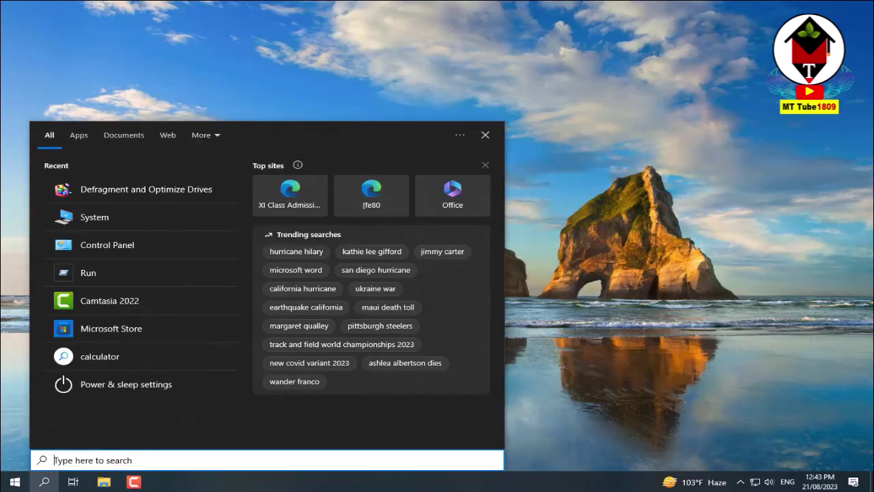
{"action": "type", "text": "run"}
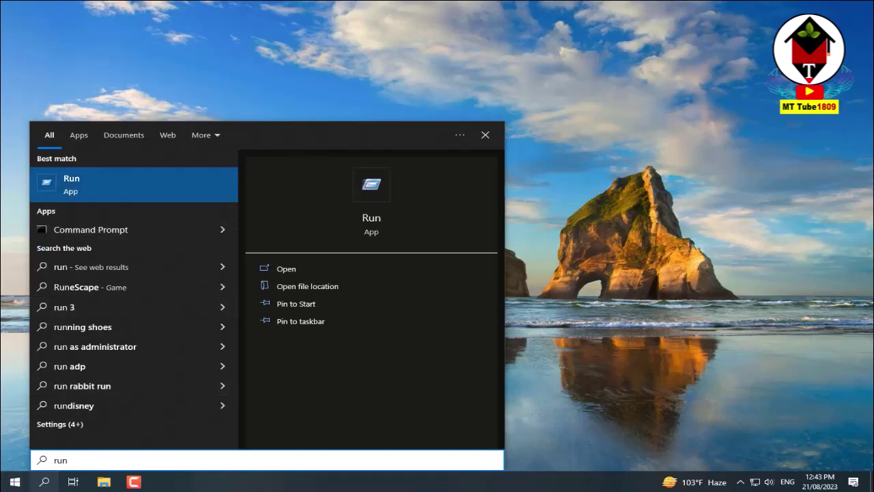
{"action": "left_click", "coordinate": [101, 181]}
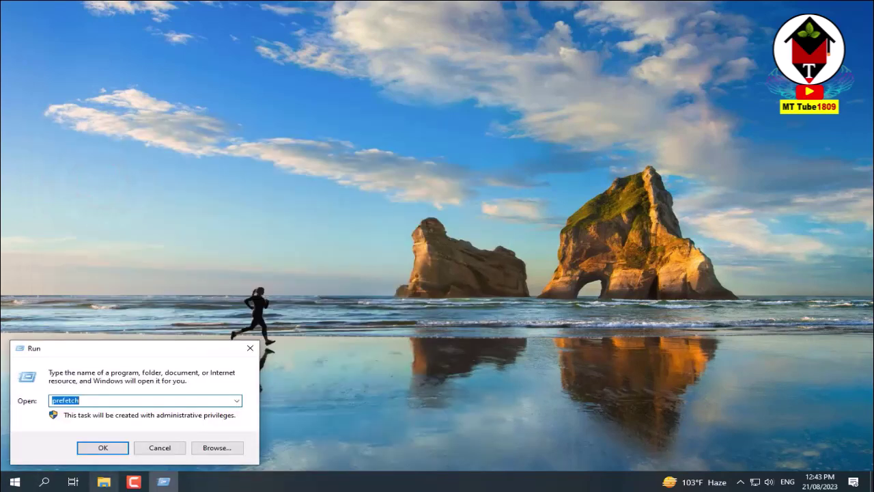
{"action": "type", "text": "MS"}
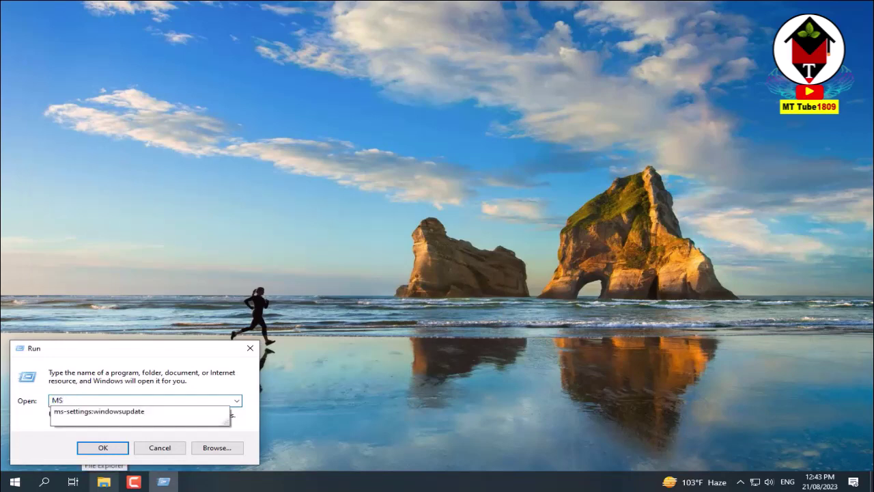
{"action": "type", "text": "con"}
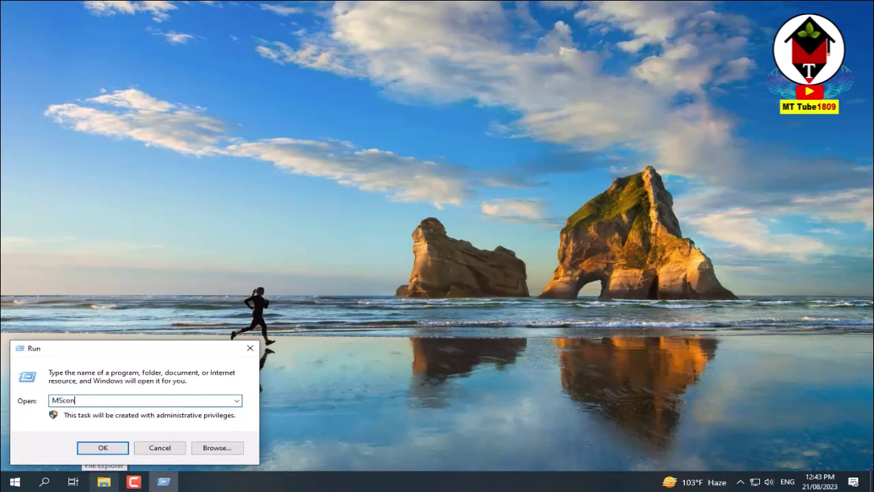
{"action": "type", "text": "fig"}
{"action": "key", "text": "Return"}
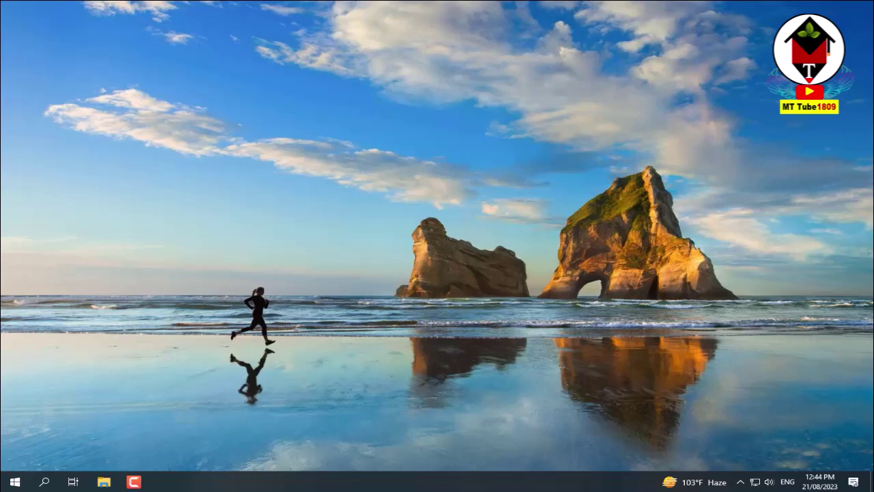
- Hide all Microsoft services in the System Configuration services list and accept the configuration
{"action": "mouse_move", "coordinate": [162, 481]}
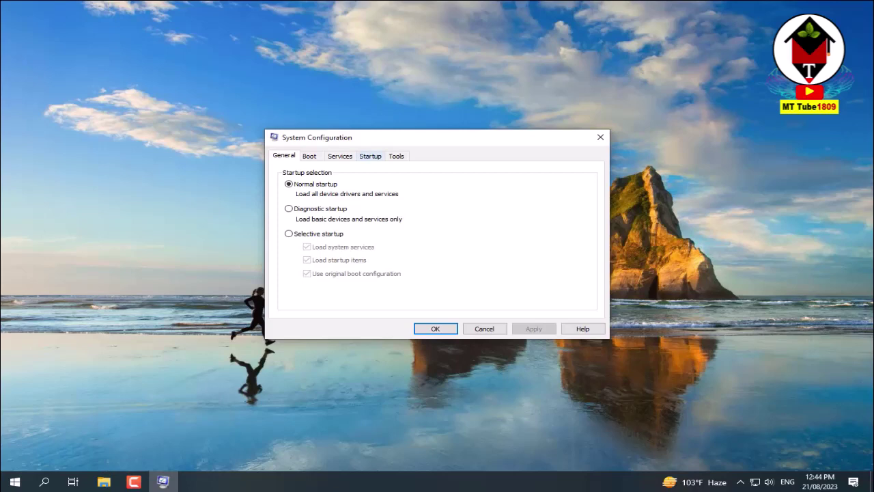
{"action": "left_click", "coordinate": [339, 156]}
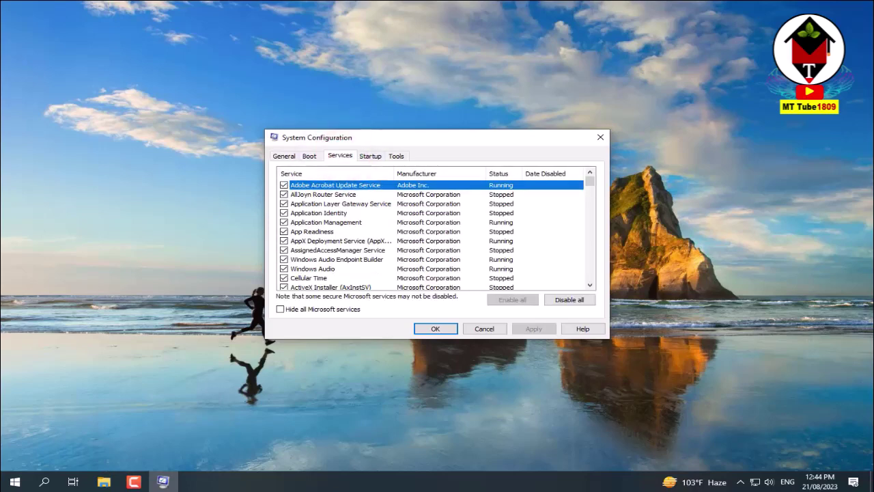
{"action": "left_click", "coordinate": [280, 308]}
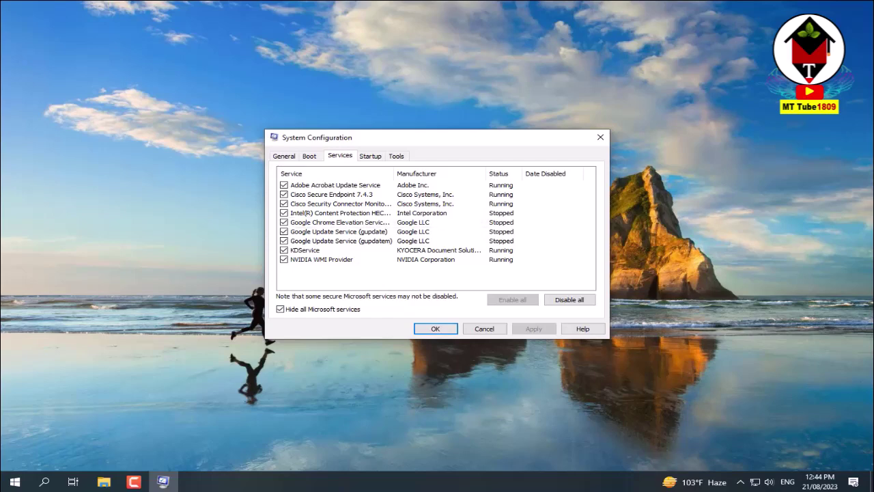
{"action": "left_click", "coordinate": [435, 328]}
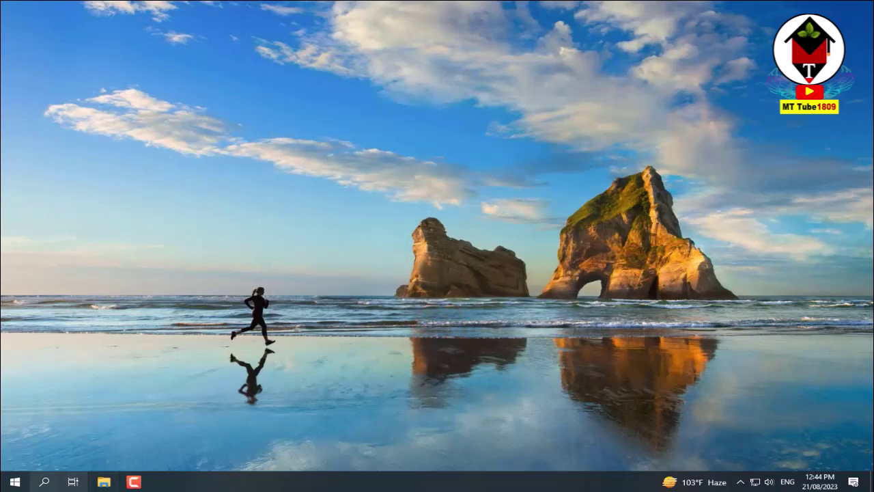
- Find the Run app through Windows search and use it to launch Regedit
{"action": "left_click", "coordinate": [45, 481]}
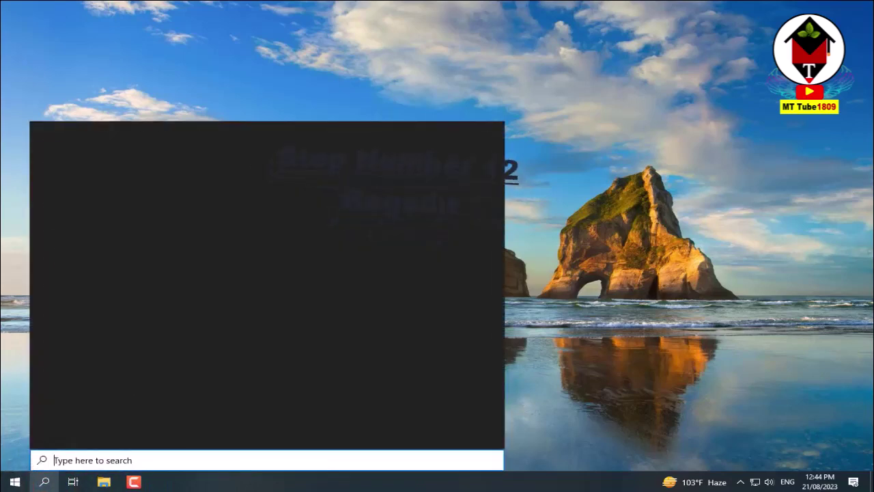
{"action": "type", "text": "run"}
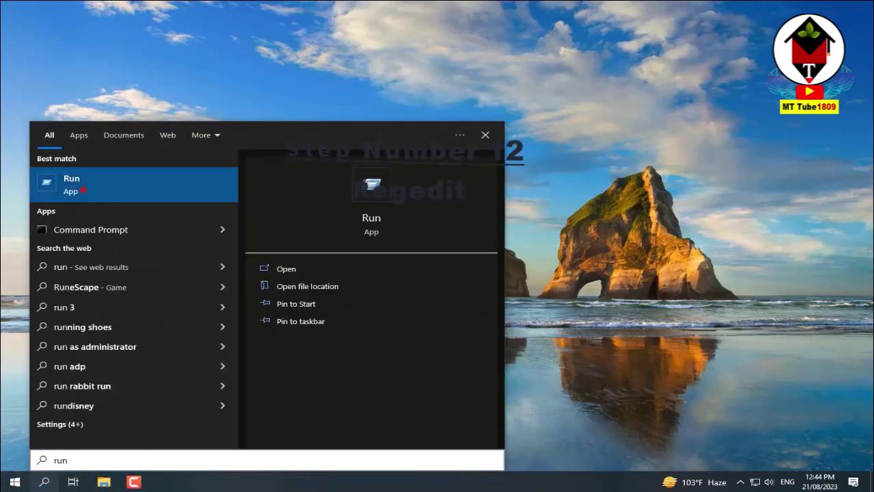
{"action": "key", "text": "Return"}
{"action": "type", "text": "Re"}
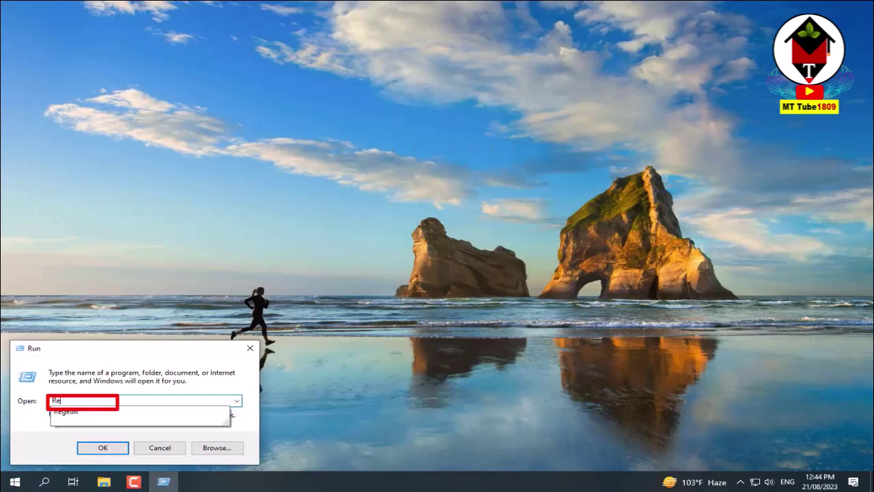
{"action": "type", "text": "gedit"}
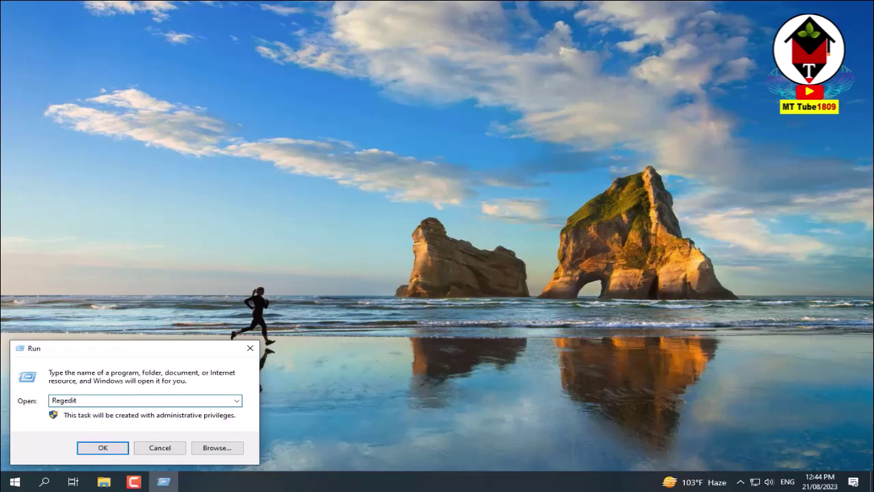
{"action": "left_click", "coordinate": [106, 448]}
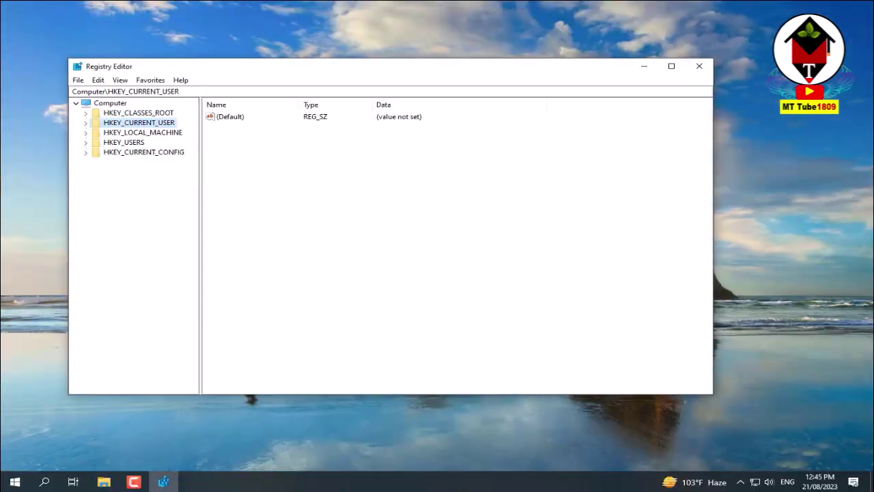
- Set MouseHoverTime to 10 in the registry key HKEY_CURRENT_USER\Control Panel\Mouse
{"action": "left_click", "coordinate": [85, 123]}
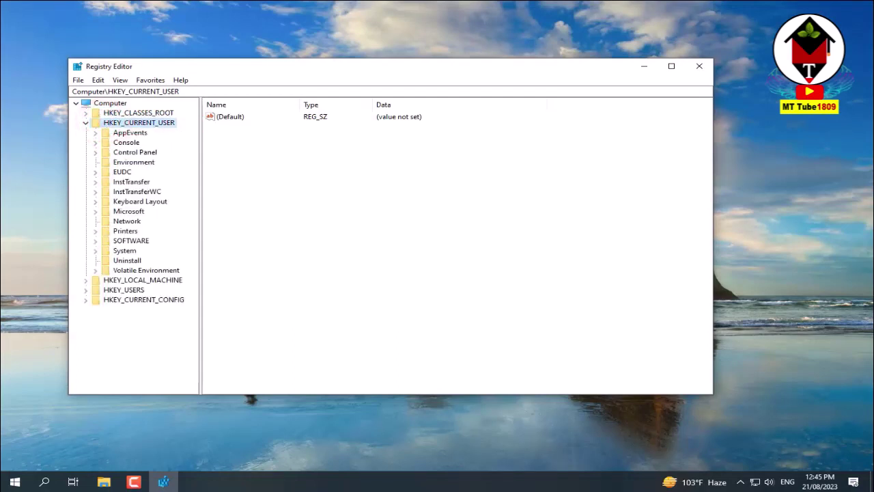
{"action": "double_click", "coordinate": [130, 152]}
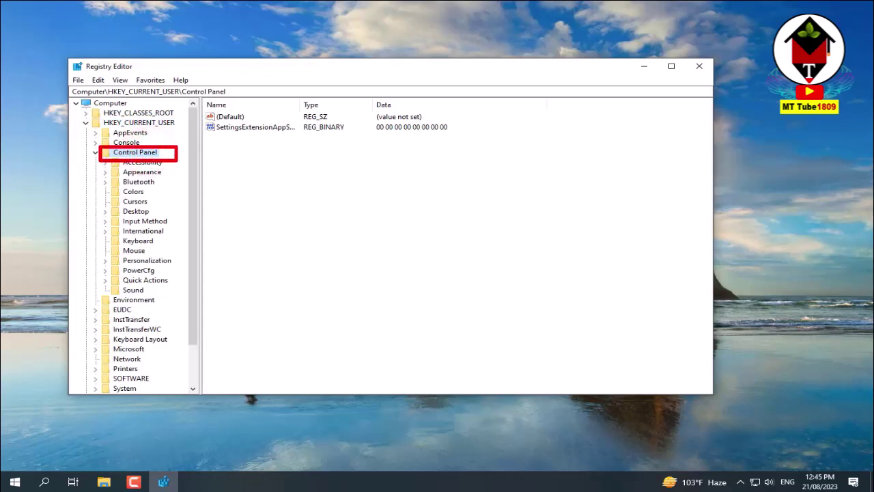
{"action": "left_click", "coordinate": [134, 250]}
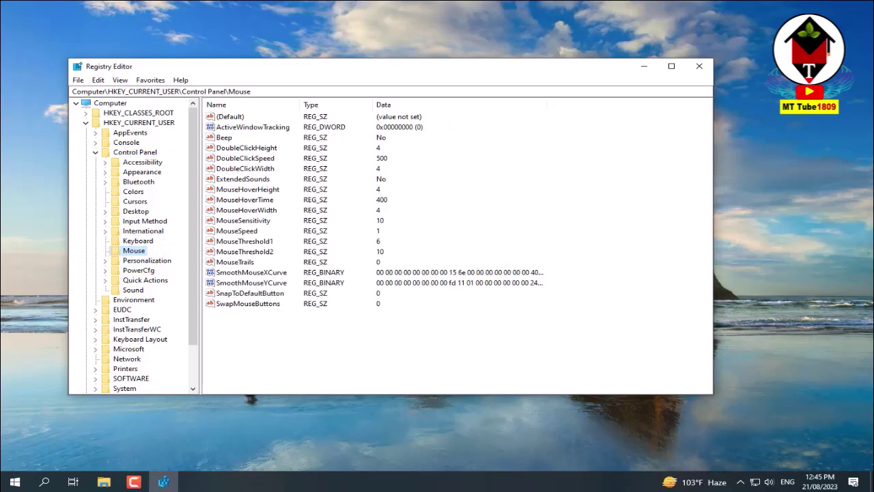
{"action": "double_click", "coordinate": [244, 199]}
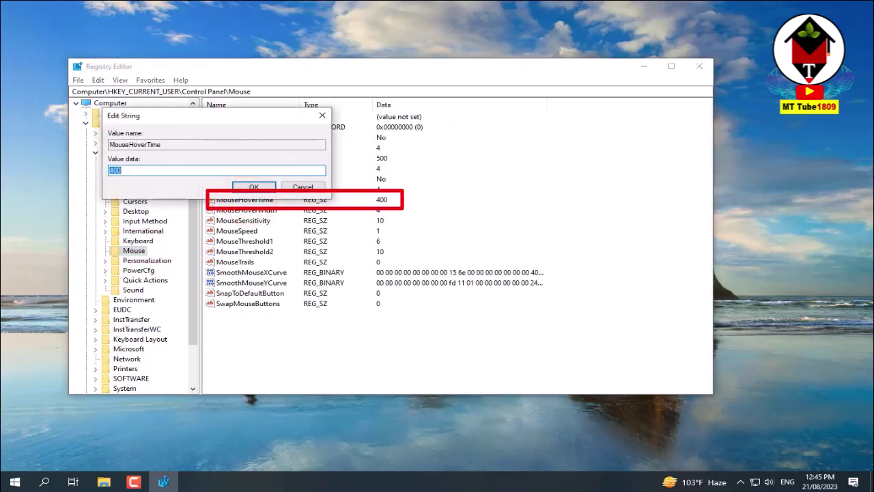
{"action": "type", "text": "10"}
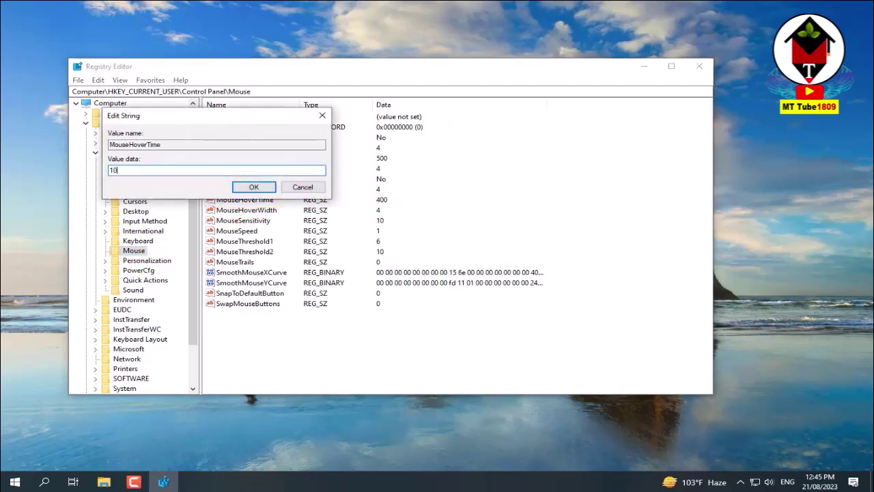
{"action": "left_click", "coordinate": [252, 187]}
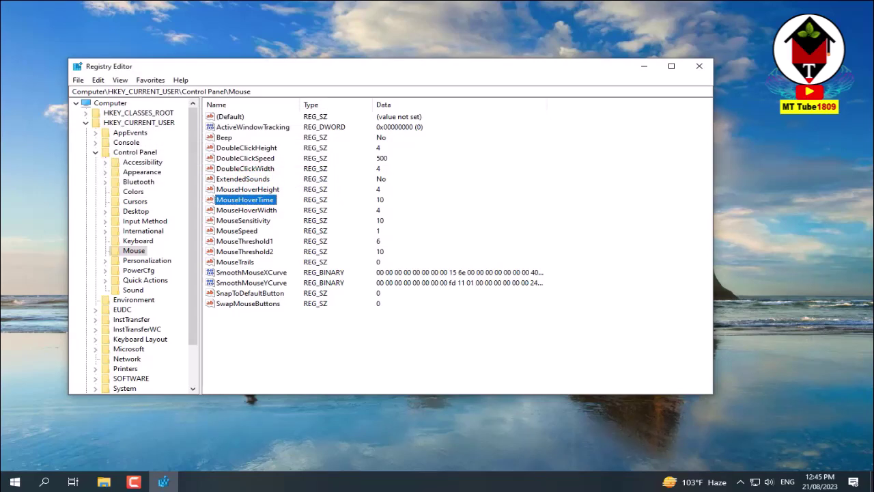
- Set MenuShowDelay to 10 in the registry key HKEY_CURRENT_USER\Control Panel\Desktop, and close the Registry Editor
{"action": "left_click", "coordinate": [135, 211]}
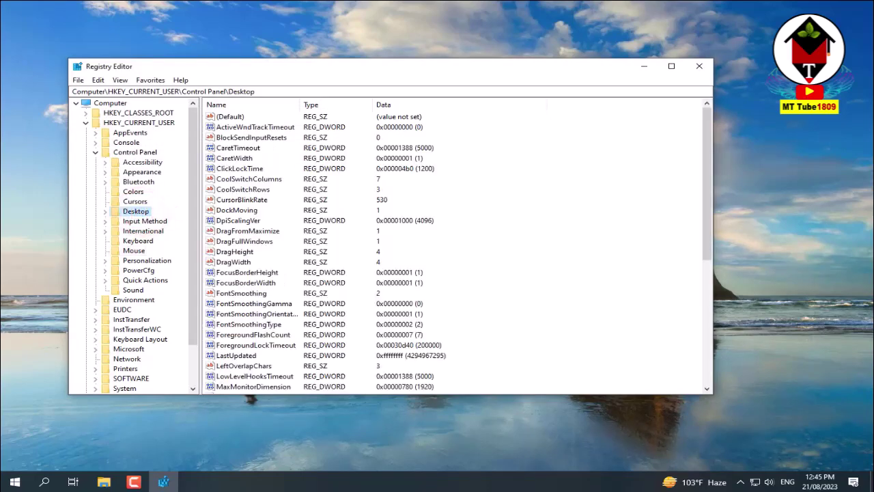
{"action": "scroll", "coordinate": [454, 246], "scroll_direction": "down", "scroll_amount": 1}
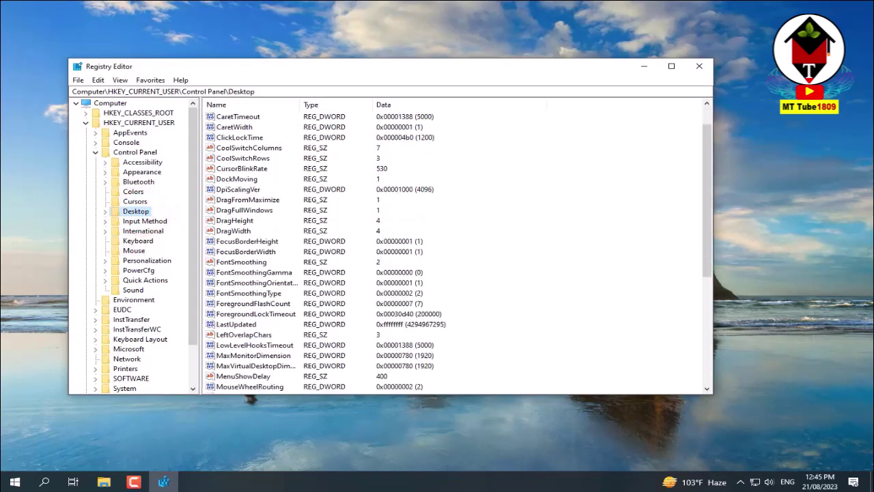
{"action": "scroll", "coordinate": [454, 246], "scroll_direction": "down", "scroll_amount": 1}
{"action": "scroll", "coordinate": [454, 246], "scroll_direction": "down", "scroll_amount": 1}
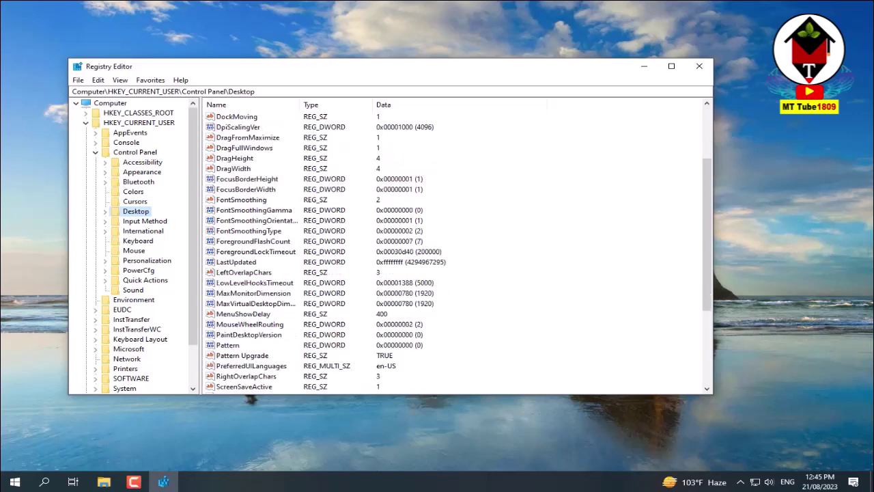
{"action": "scroll", "coordinate": [455, 245], "scroll_direction": "down", "scroll_amount": 2}
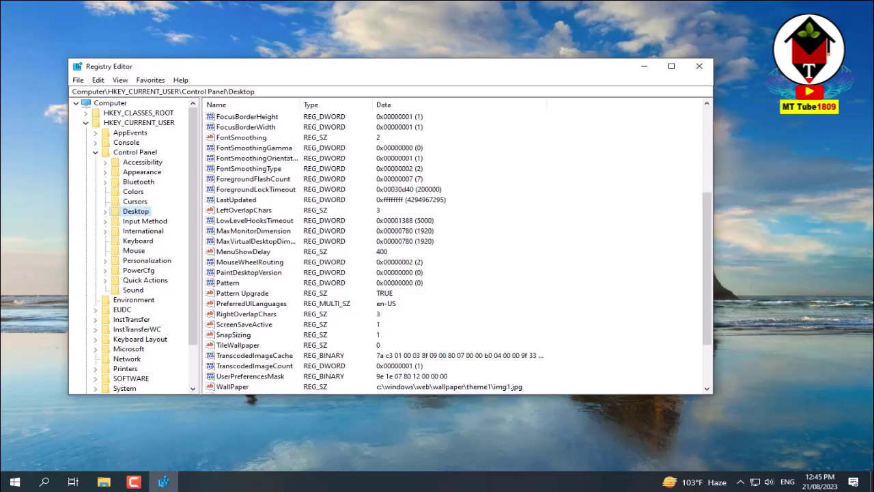
{"action": "double_click", "coordinate": [244, 251]}
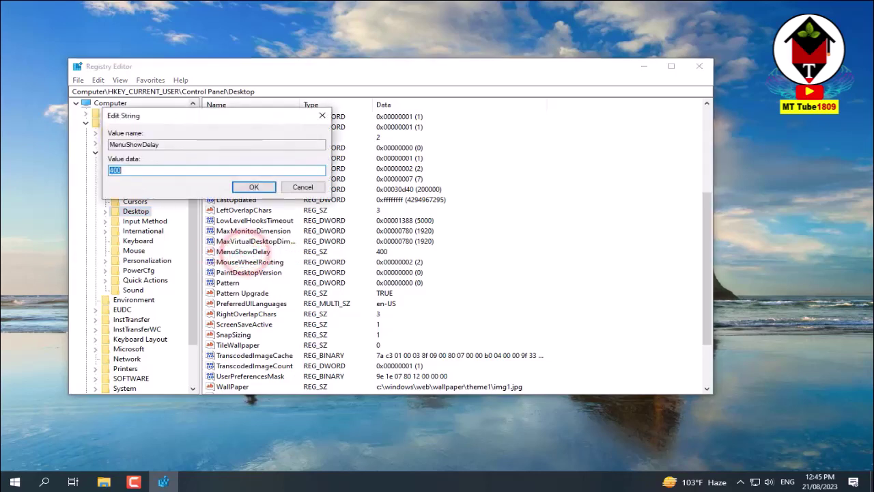
{"action": "type", "text": "10"}
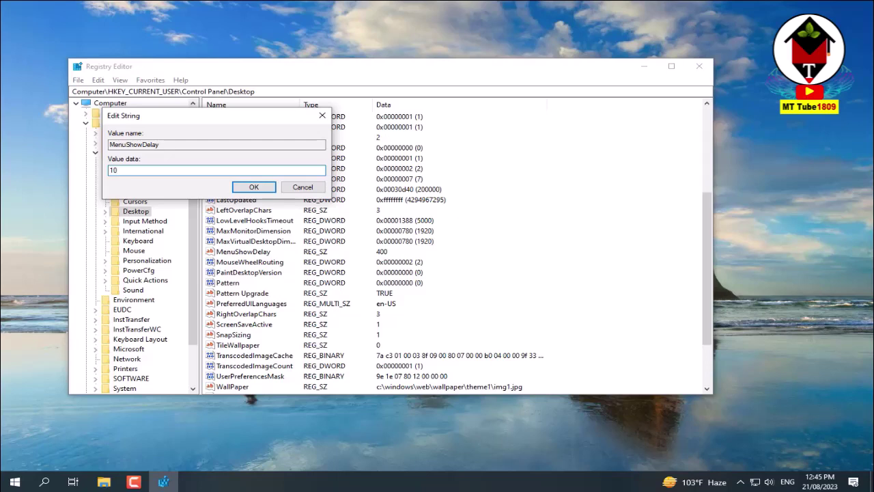
{"action": "left_click", "coordinate": [253, 186]}
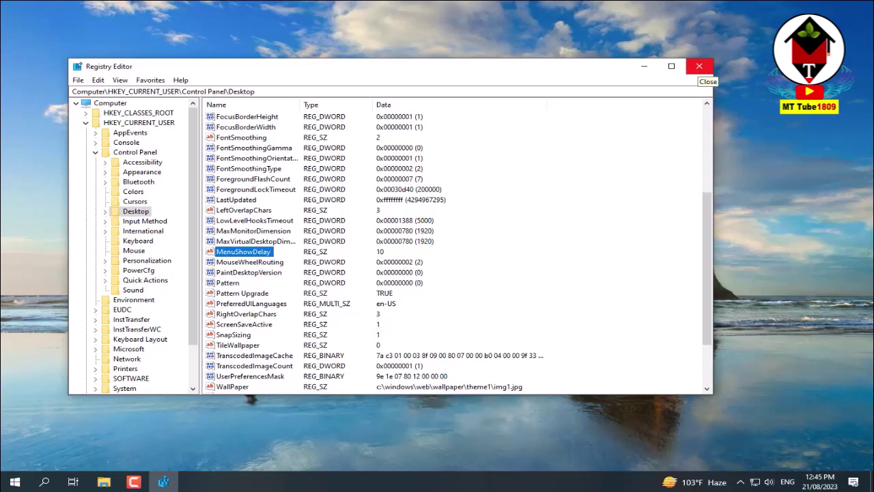
{"action": "left_click", "coordinate": [700, 66]}
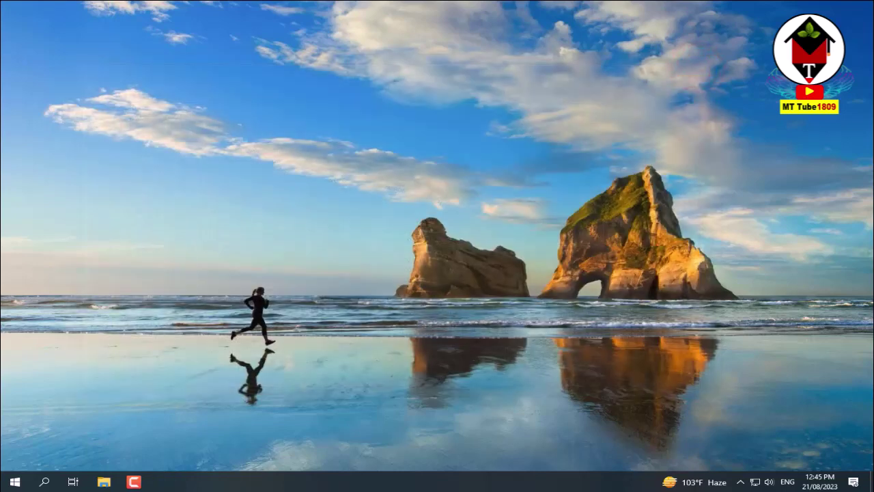